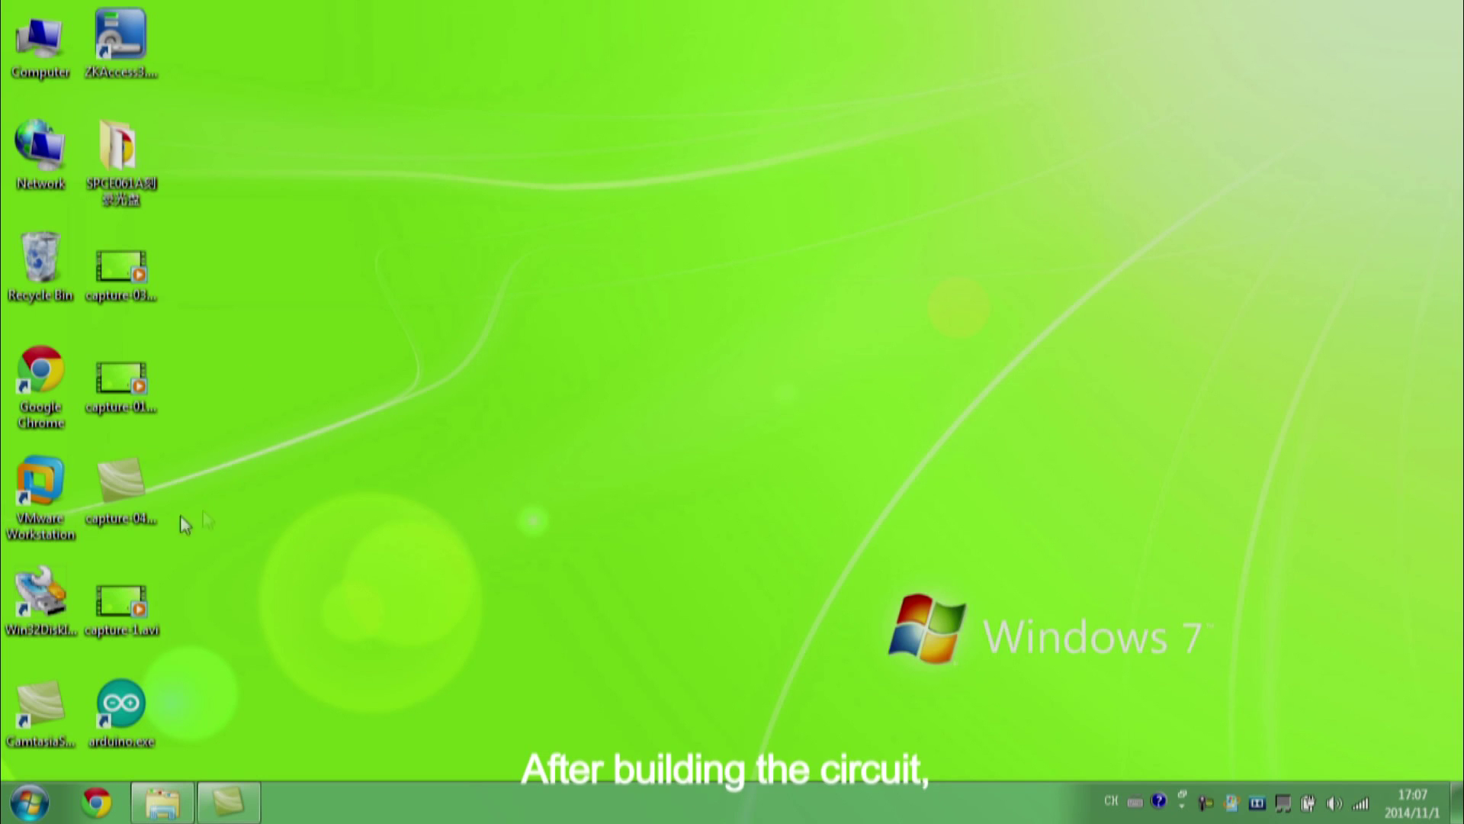
- Launch the Arduino IDE maximized, declare const int ledPin = 9; and start void setup()
{"action": "double_click", "coordinate": [129, 721]}
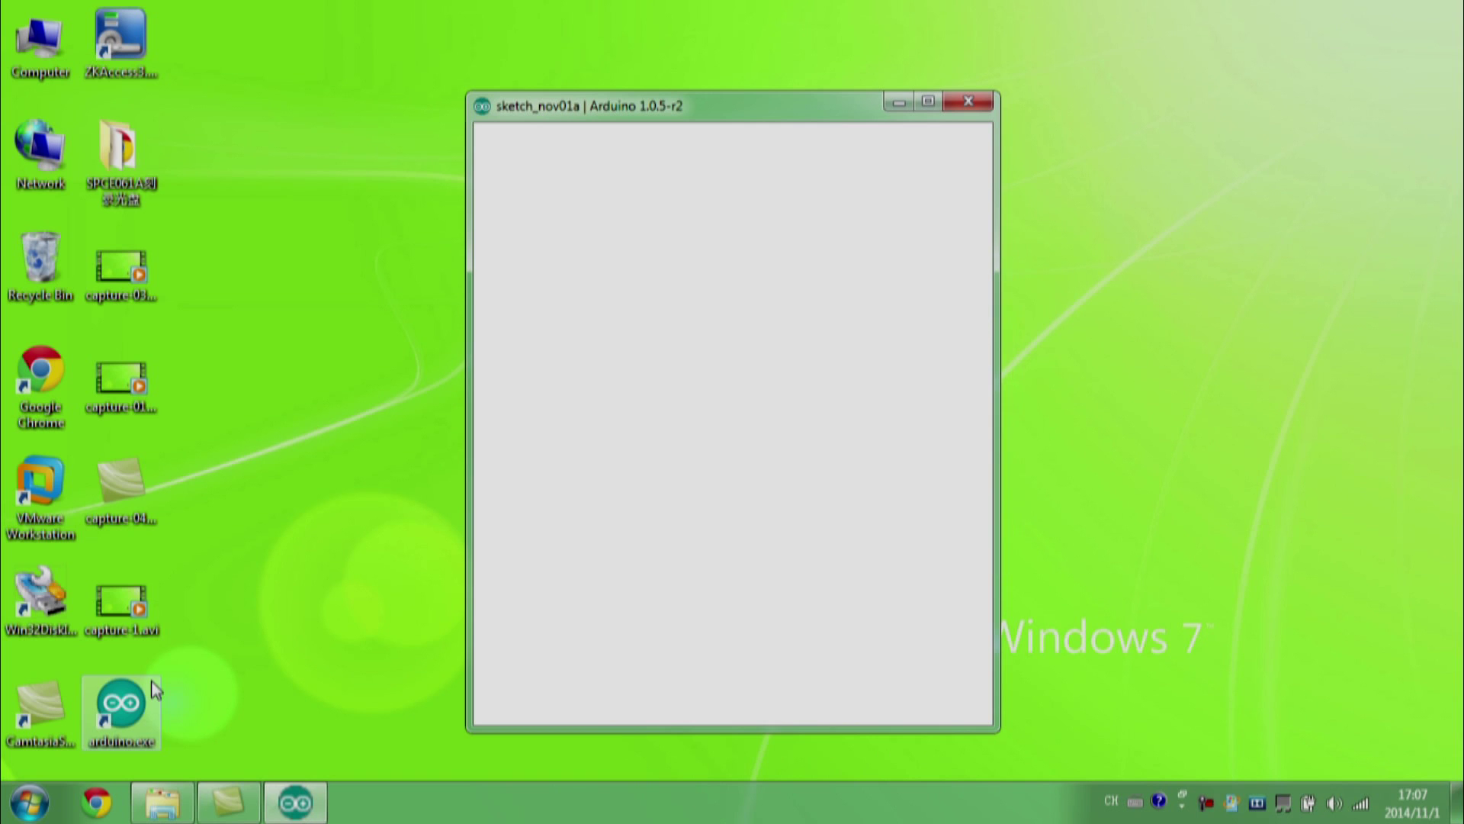
{"action": "left_click", "coordinate": [928, 102]}
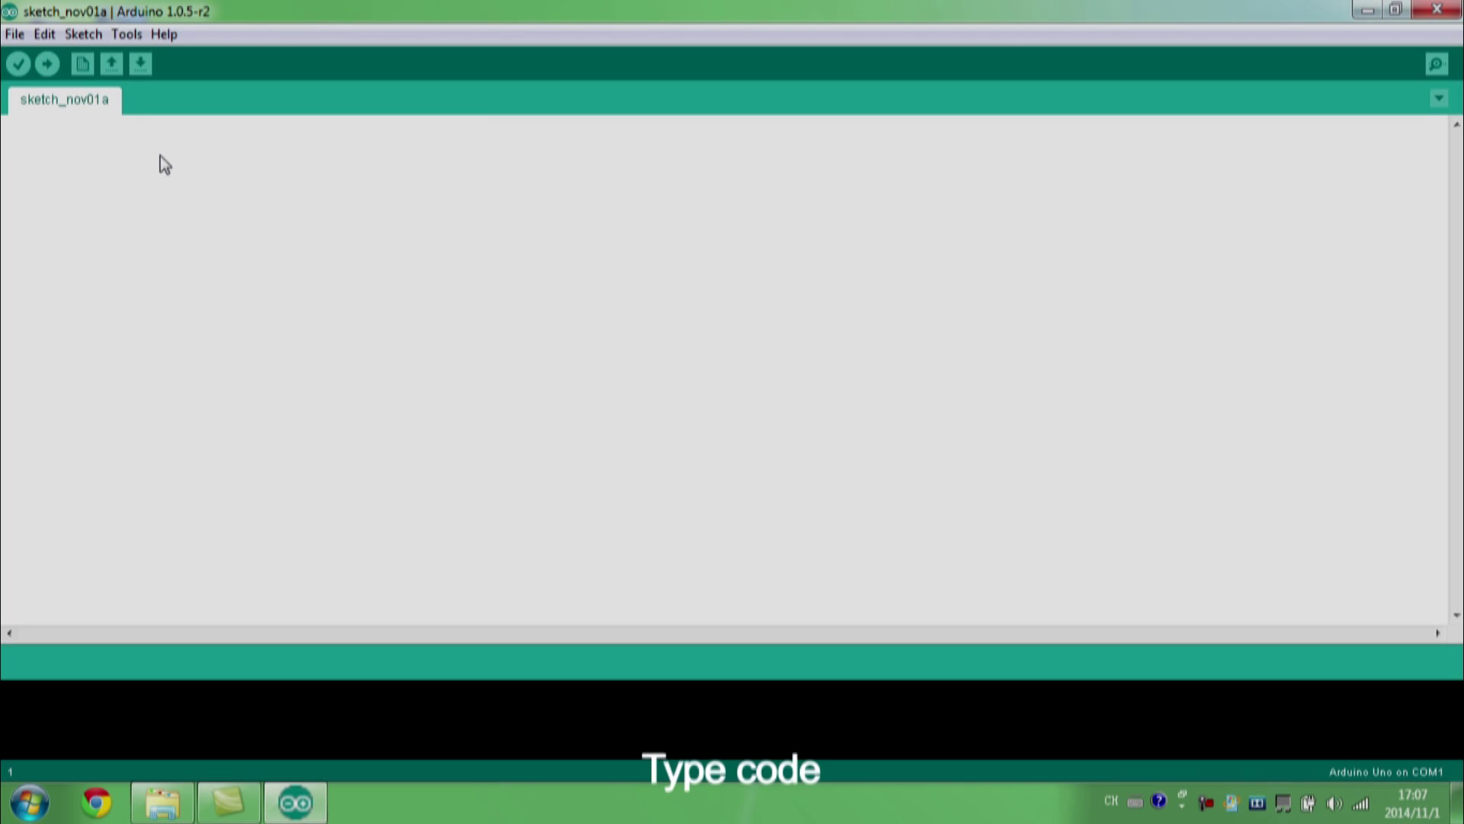
{"action": "type", "text": "const int "}
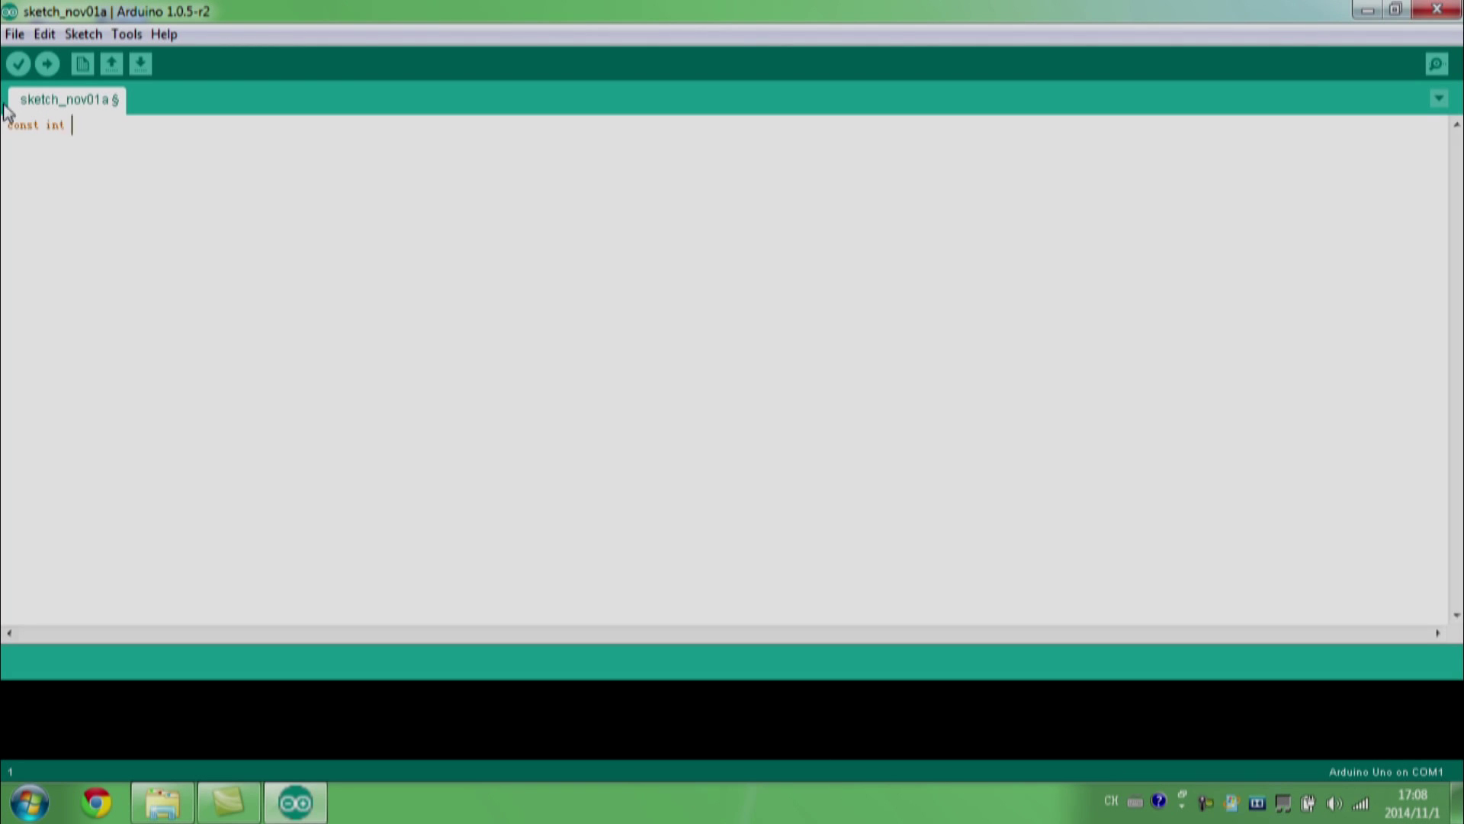
{"action": "type", "text": "ledPin = 9;"}
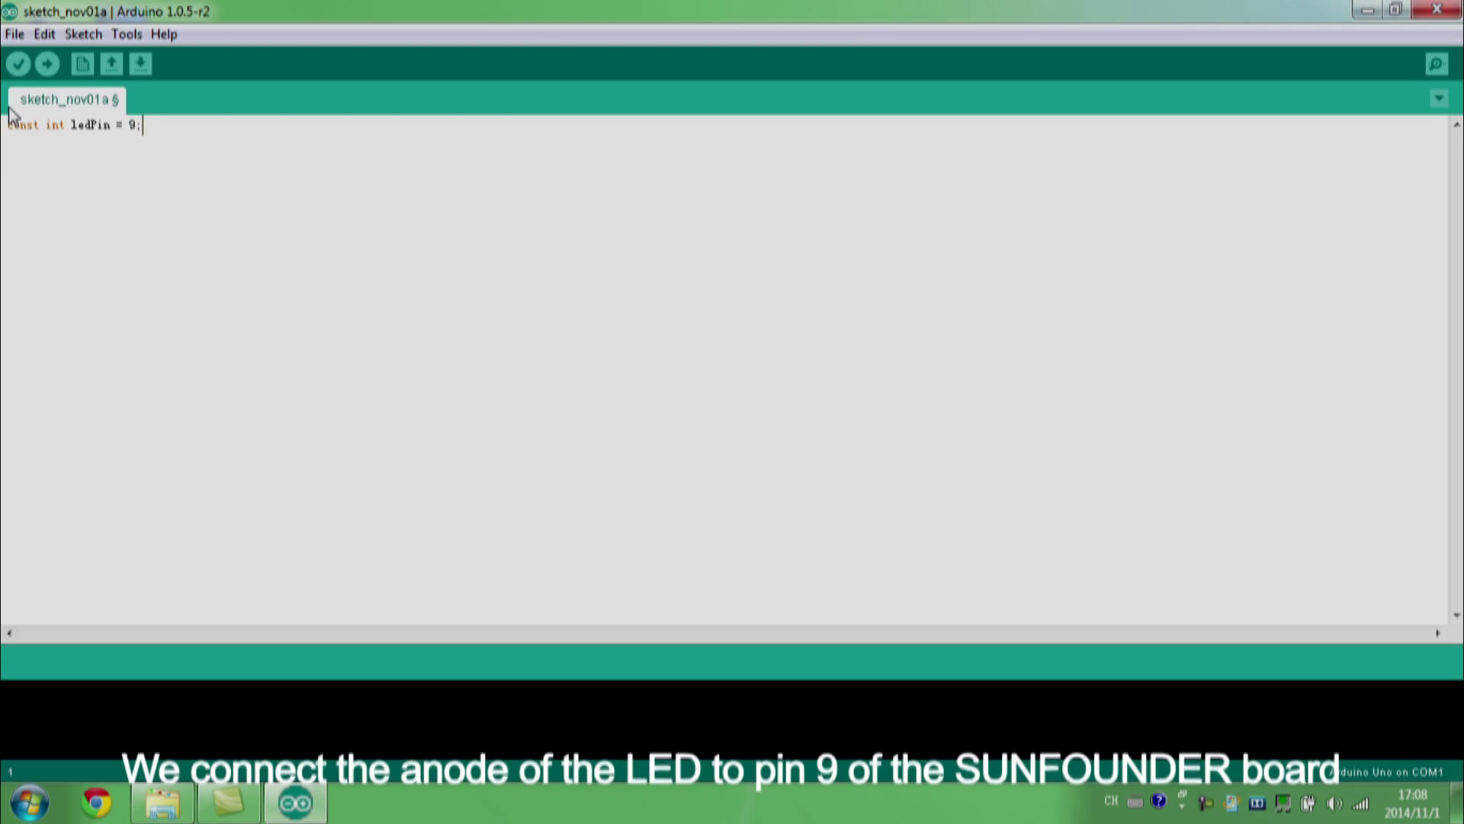
{"action": "key", "text": "Return"}
{"action": "key", "text": "Return"}
{"action": "type", "text": "void"}
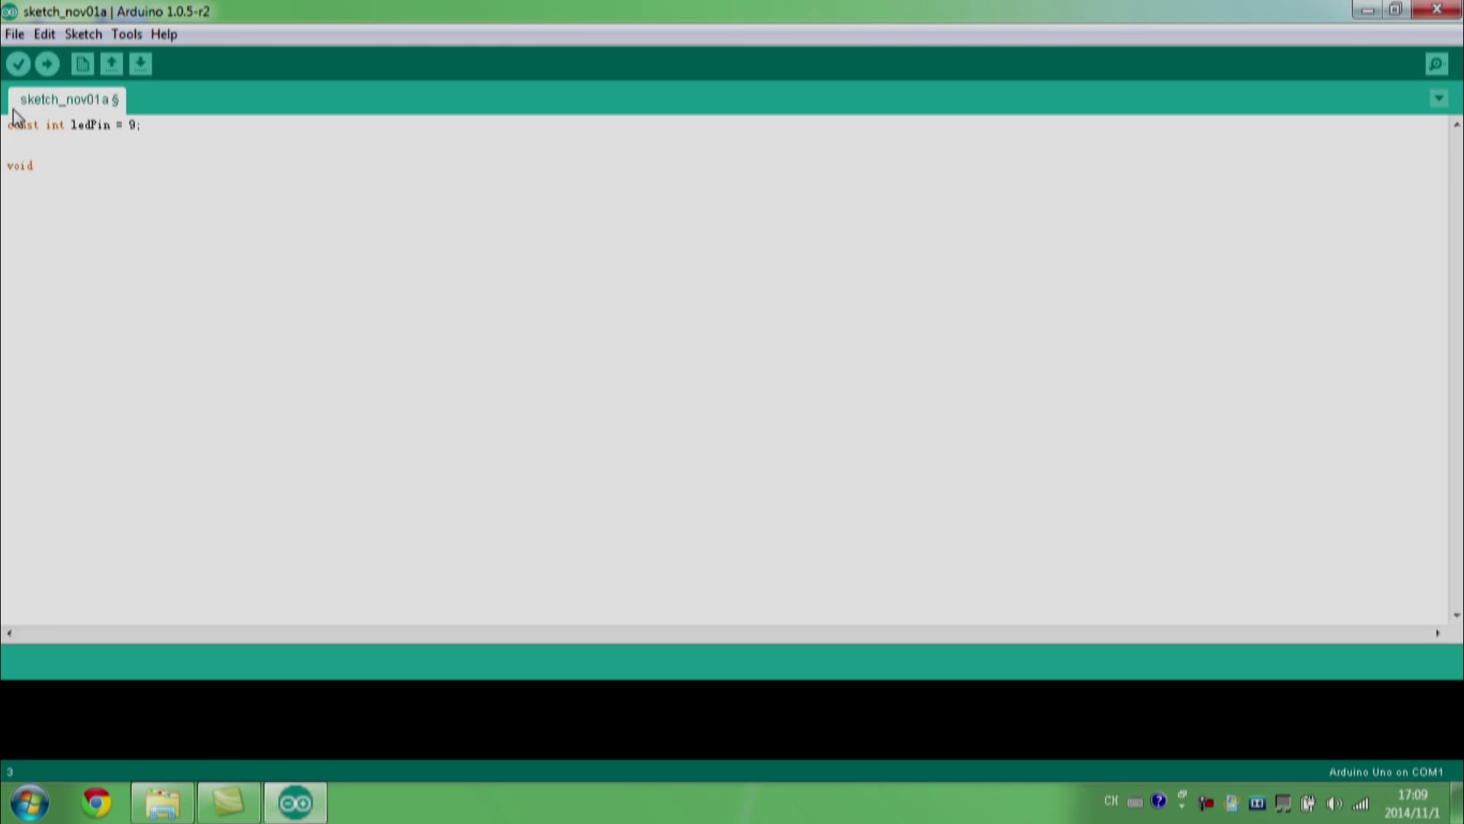
{"action": "type", "text": " setup()"}
{"action": "key", "text": "Return"}
{"action": "type", "text": "{}"}
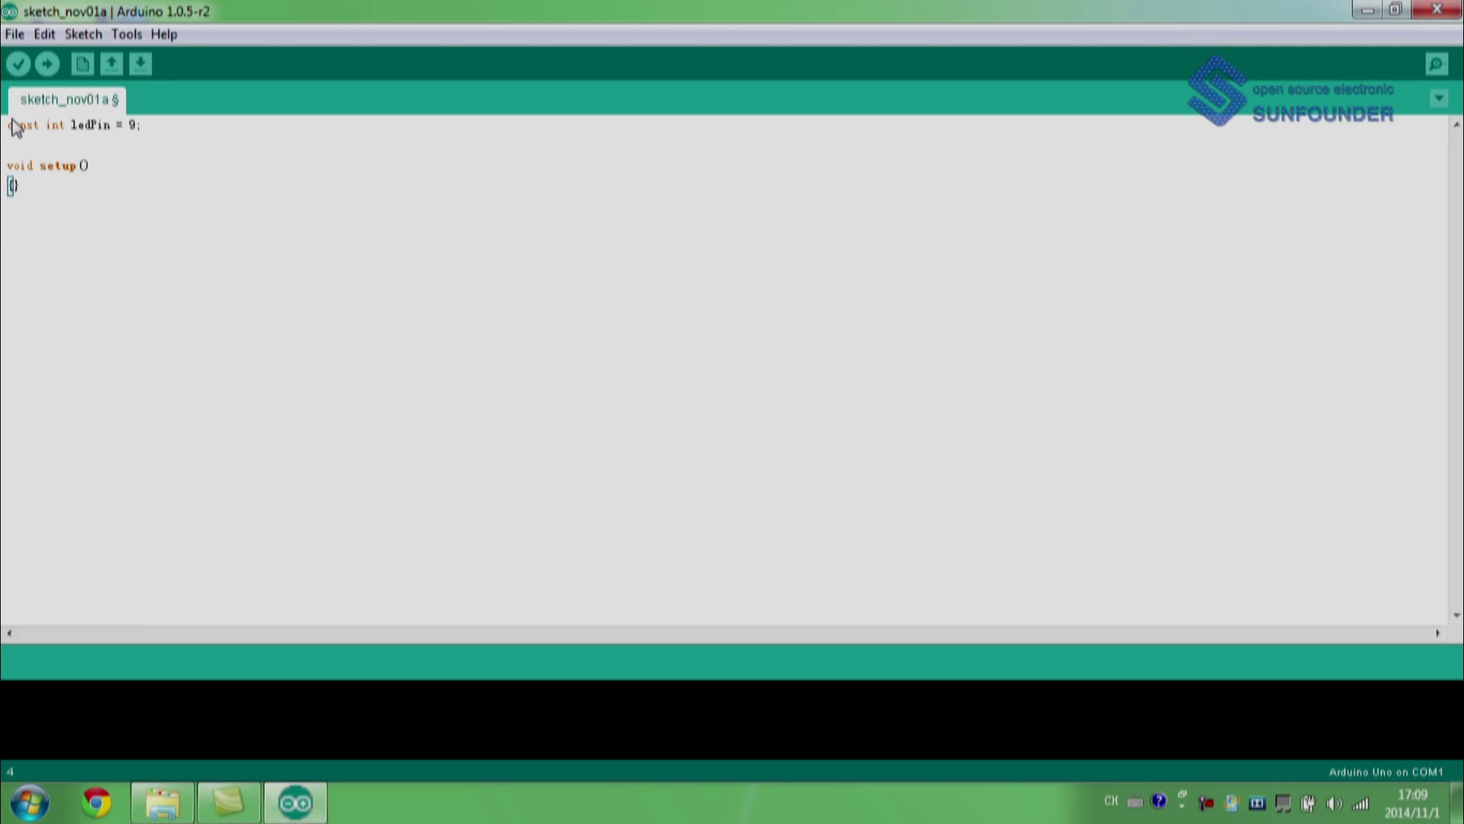
- Add pinMode(ledPin, OUTPUT); inside setup() and begin a new line for void loop
{"action": "key", "text": "Left"}
{"action": "key", "text": "Return"}
{"action": "key", "text": "Return"}
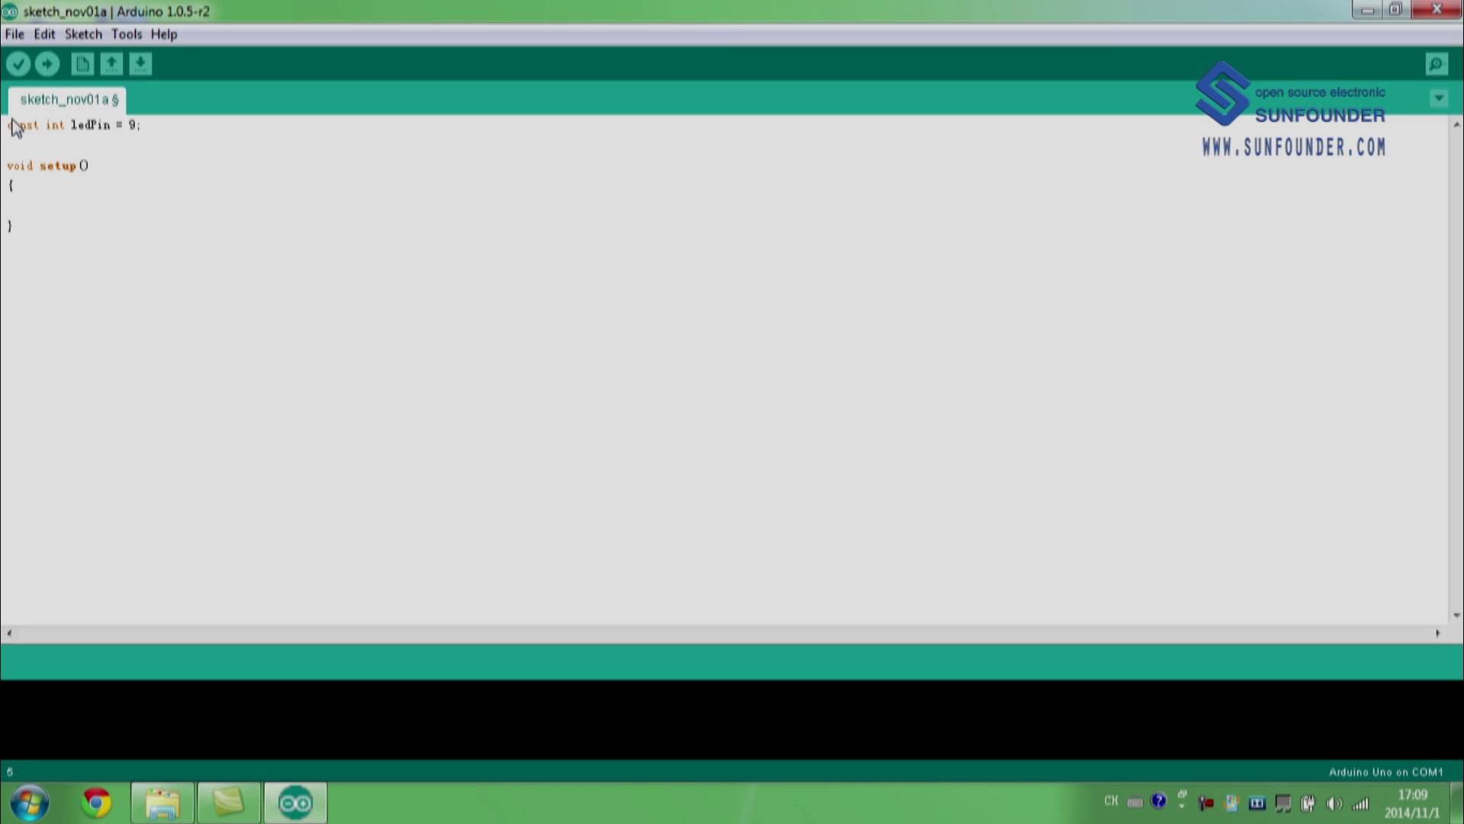
{"action": "key", "text": "Caps_Lock"}
{"action": "type", "text": "pinM"}
{"action": "key", "text": "Caps_Lock"}
{"action": "type", "text": "ode("}
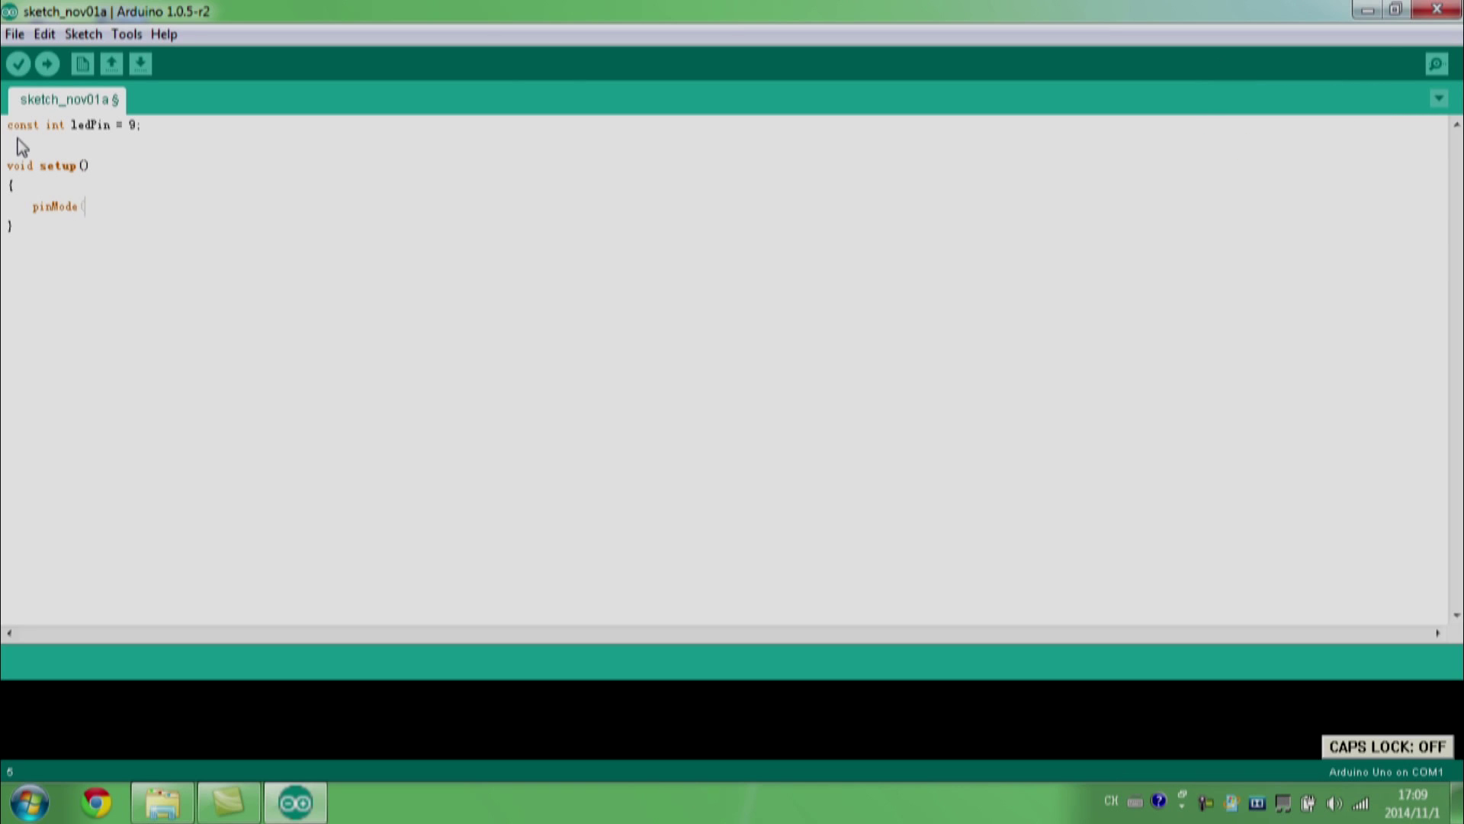
{"action": "type", "text": ");"}
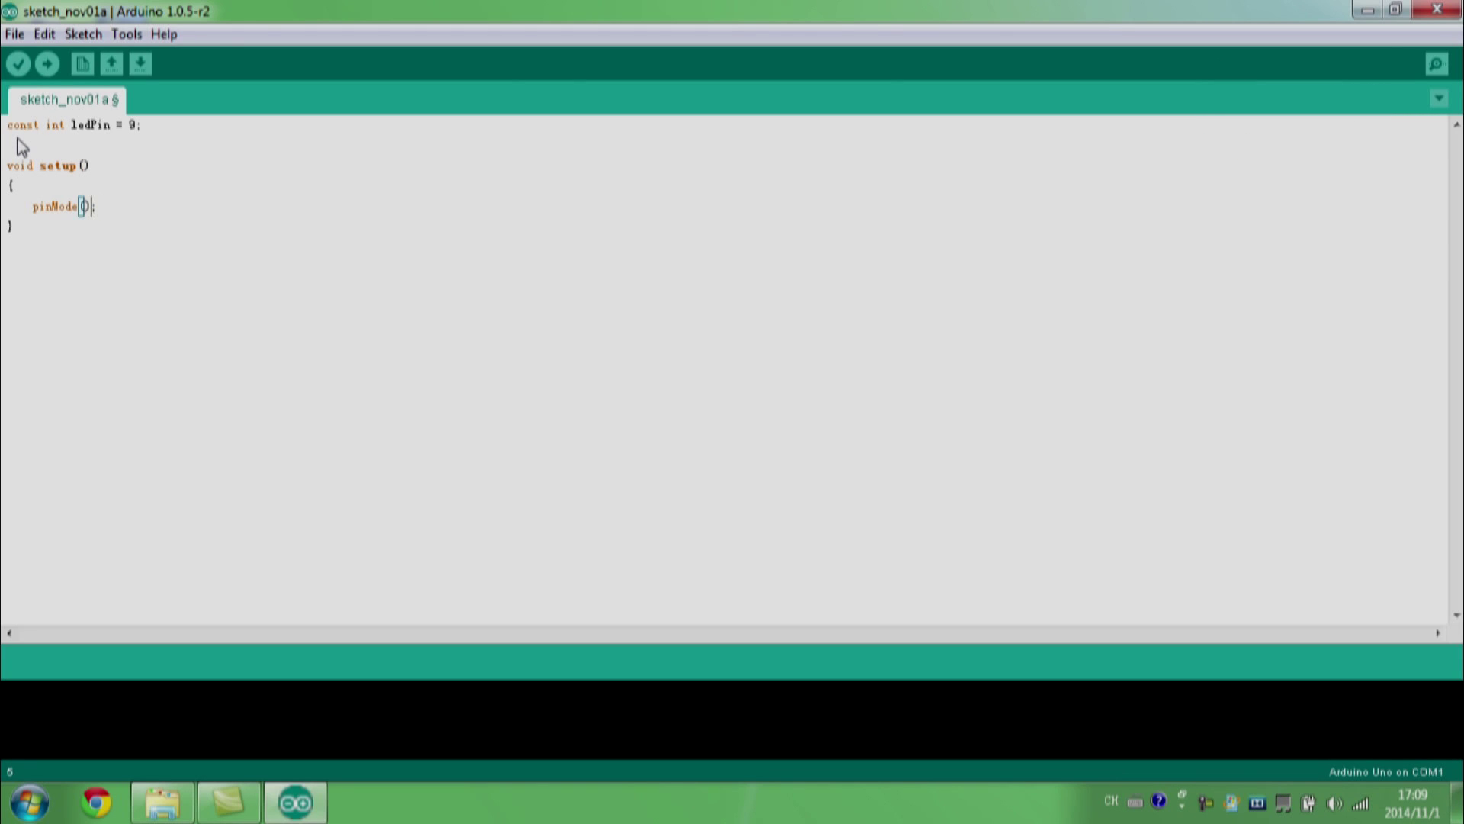
{"action": "key", "text": "Left"}
{"action": "key", "text": "Left"}
{"action": "type", "text": "le"}
{"action": "key", "text": "Caps_Lock"}
{"action": "type", "text": "P"}
{"action": "key", "text": "Caps_Lock"}
{"action": "type", "text": "in"}
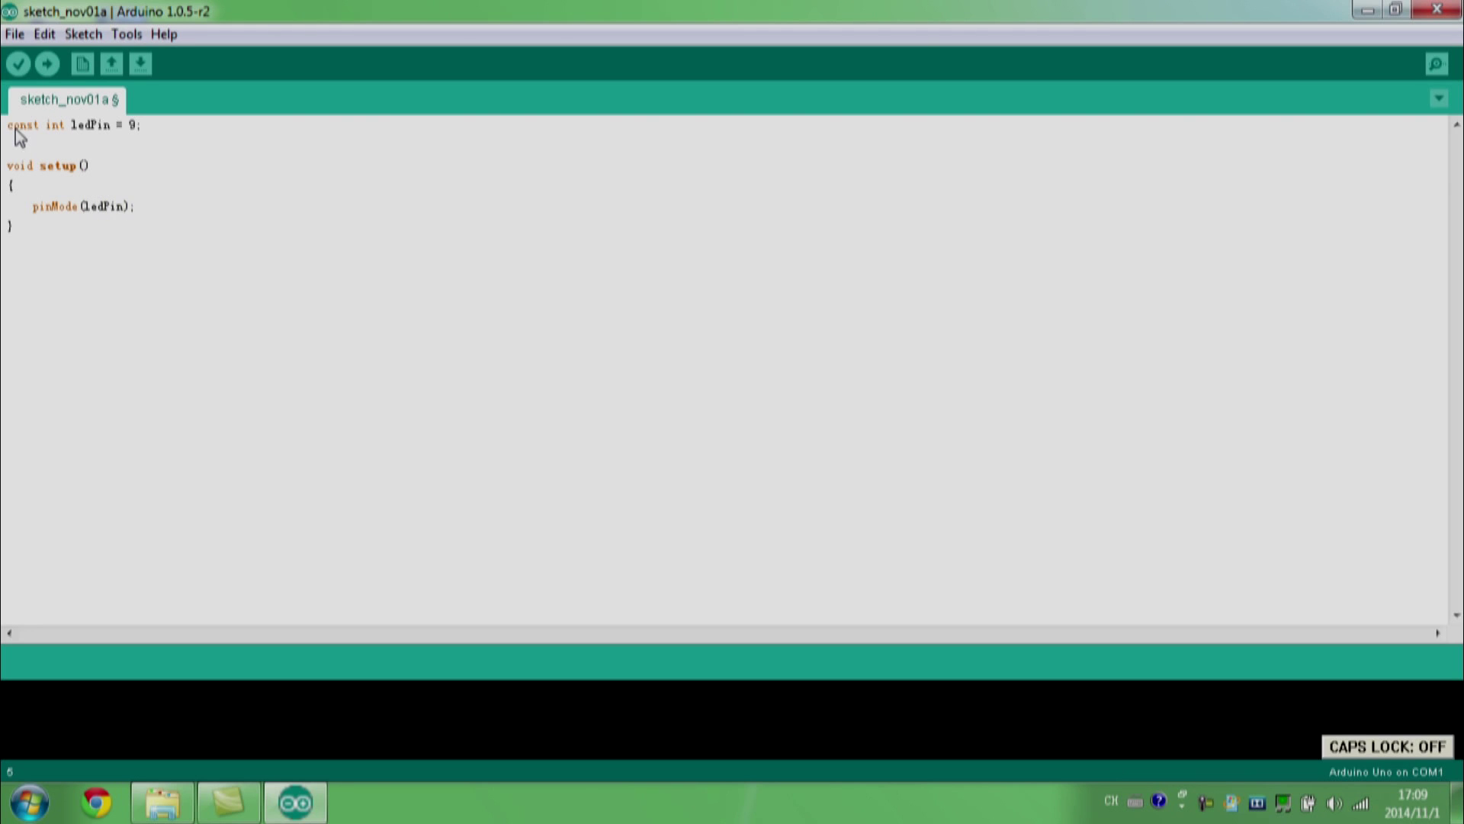
{"action": "type", "text": ","}
{"action": "key", "text": "Caps_Lock"}
{"action": "type", "text": "OUTPUT"}
{"action": "key", "text": "Caps_Lock"}
{"action": "key", "text": "Down"}
{"action": "key", "text": "End"}
{"action": "key", "text": "Return"}
{"action": "key", "text": "Return"}
{"action": "type", "text": "void loop() "}
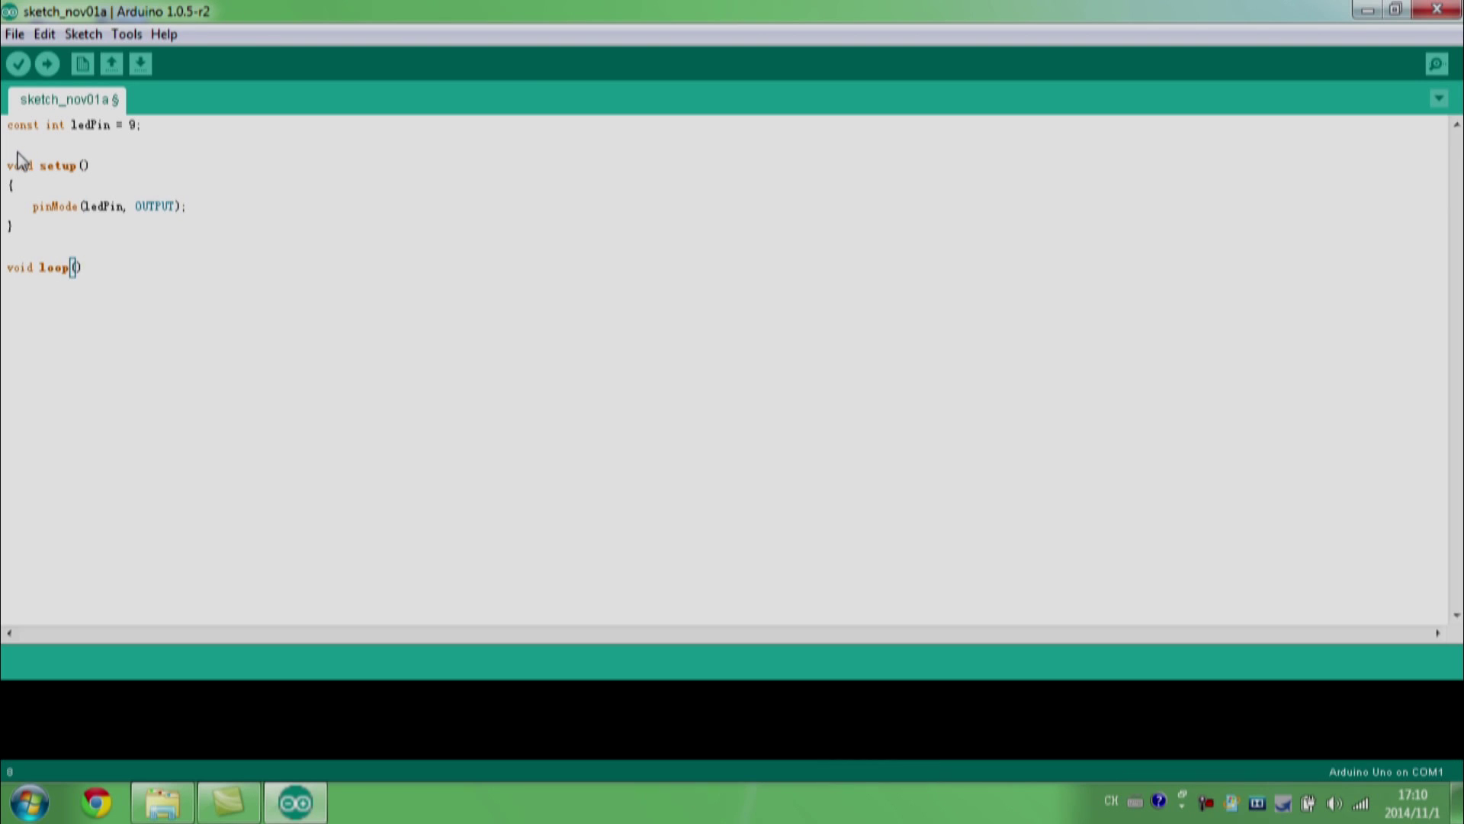
{"action": "type", "text": "{}"}
- Write digitalWrite(ledPin, HIGH); as the first line of loop()
{"action": "key", "text": "Return"}
{"action": "key", "text": "Return"}
{"action": "type", "text": "d"}
{"action": "type", "text": "igital"}
{"action": "key", "text": "Caps_Lock"}
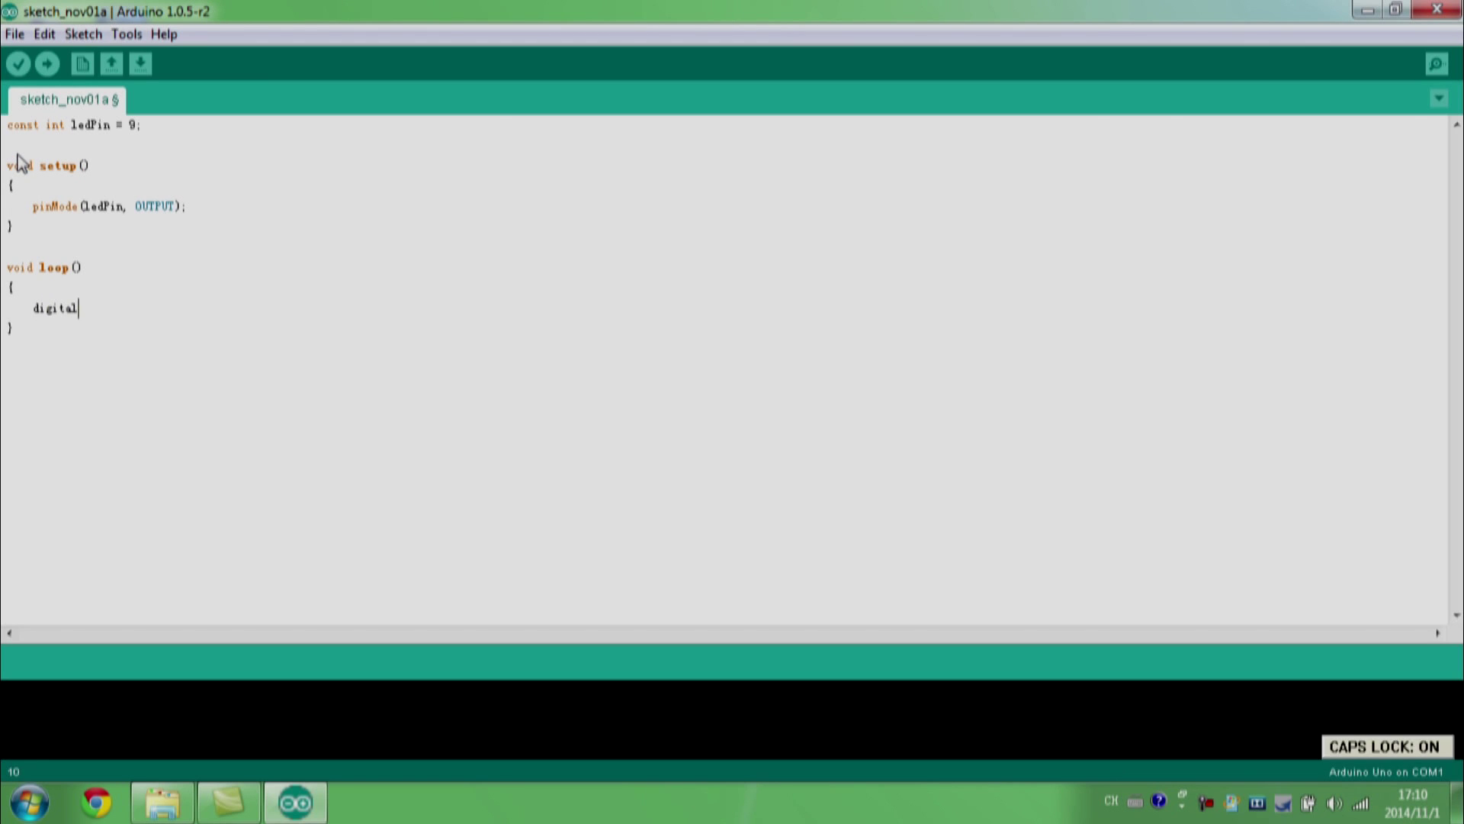
{"action": "type", "text": "WR"}
{"action": "key", "text": "BackSpace"}
{"action": "key", "text": "Caps_Lock"}
{"action": "type", "text": "ite();"}
{"action": "key", "text": "Left"}
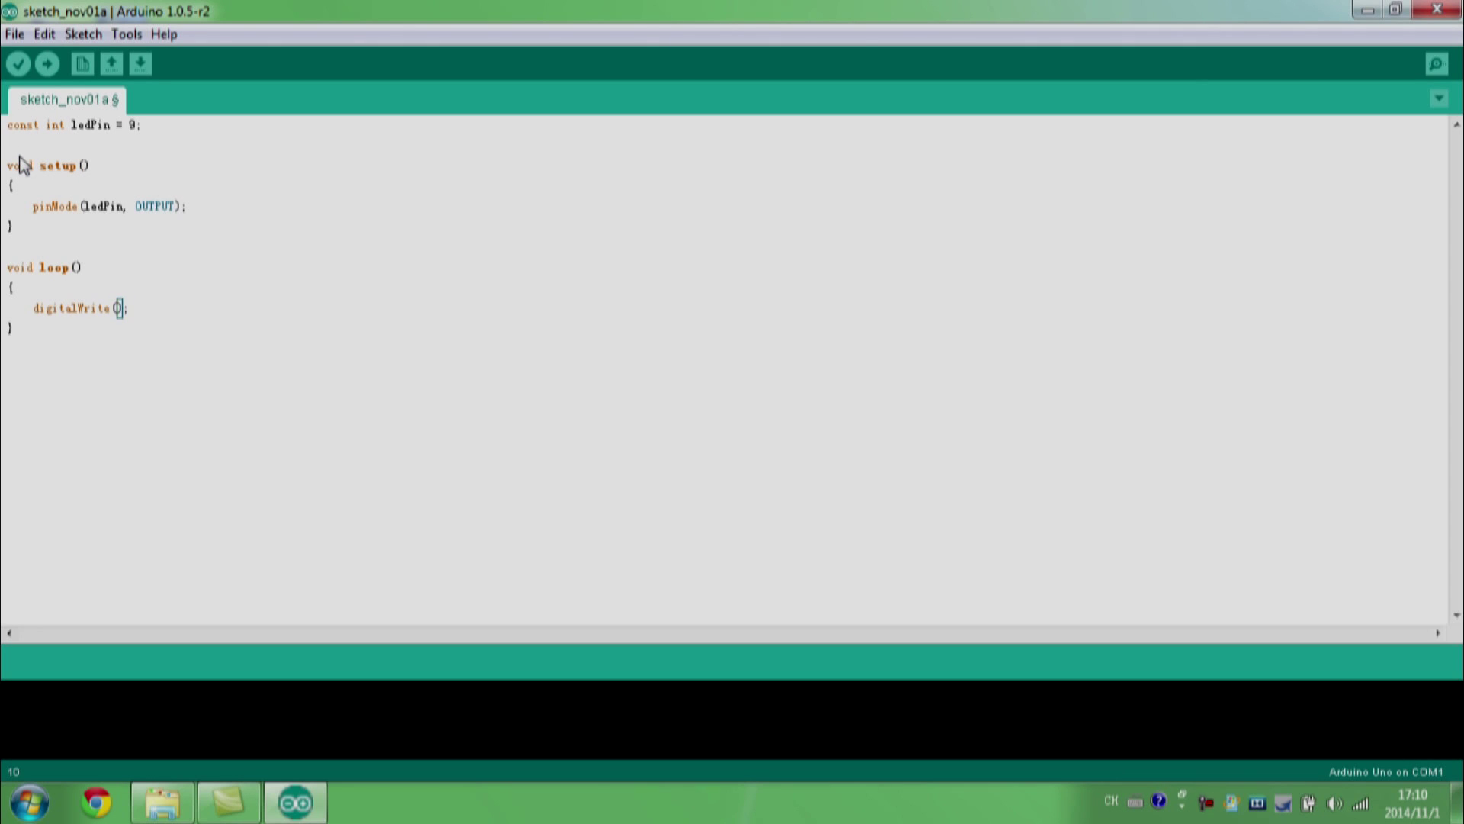
{"action": "type", "text": "led"}
{"action": "key", "text": "Caps_Lock"}
{"action": "type", "text": "P"}
{"action": "key", "text": "Caps_Lock"}
{"action": "type", "text": "in,"}
{"action": "key", "text": "Caps_Lock"}
{"action": "type", "text": "HIGH"}
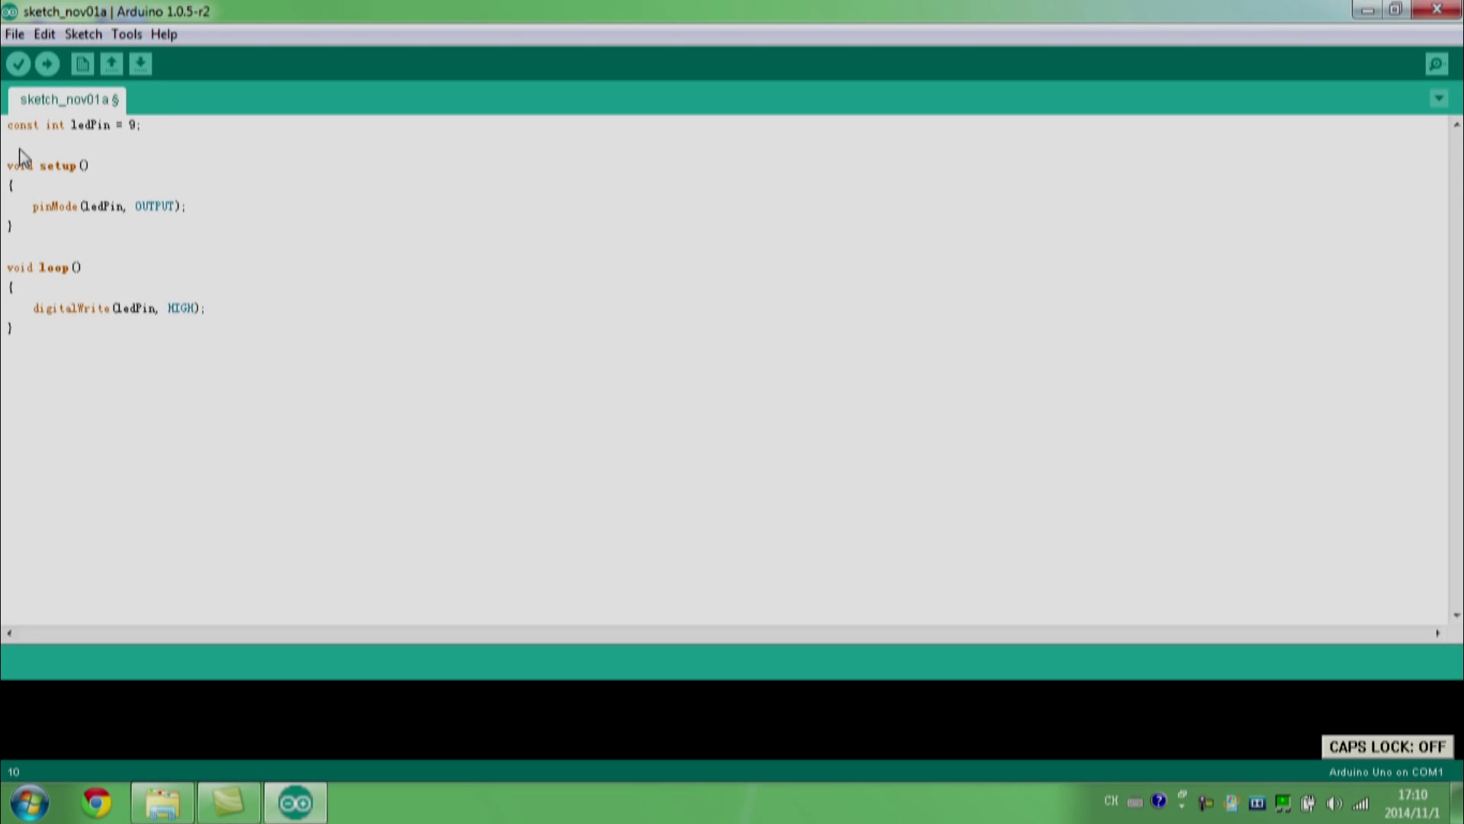
{"action": "key", "text": "Return"}
{"action": "type", "text": "elay();"}
- Add delay(500);, digitalWrite(ledPin, LOW); and a second delay(500); below it
{"action": "key", "text": "Left"}
{"action": "key", "text": "Left"}
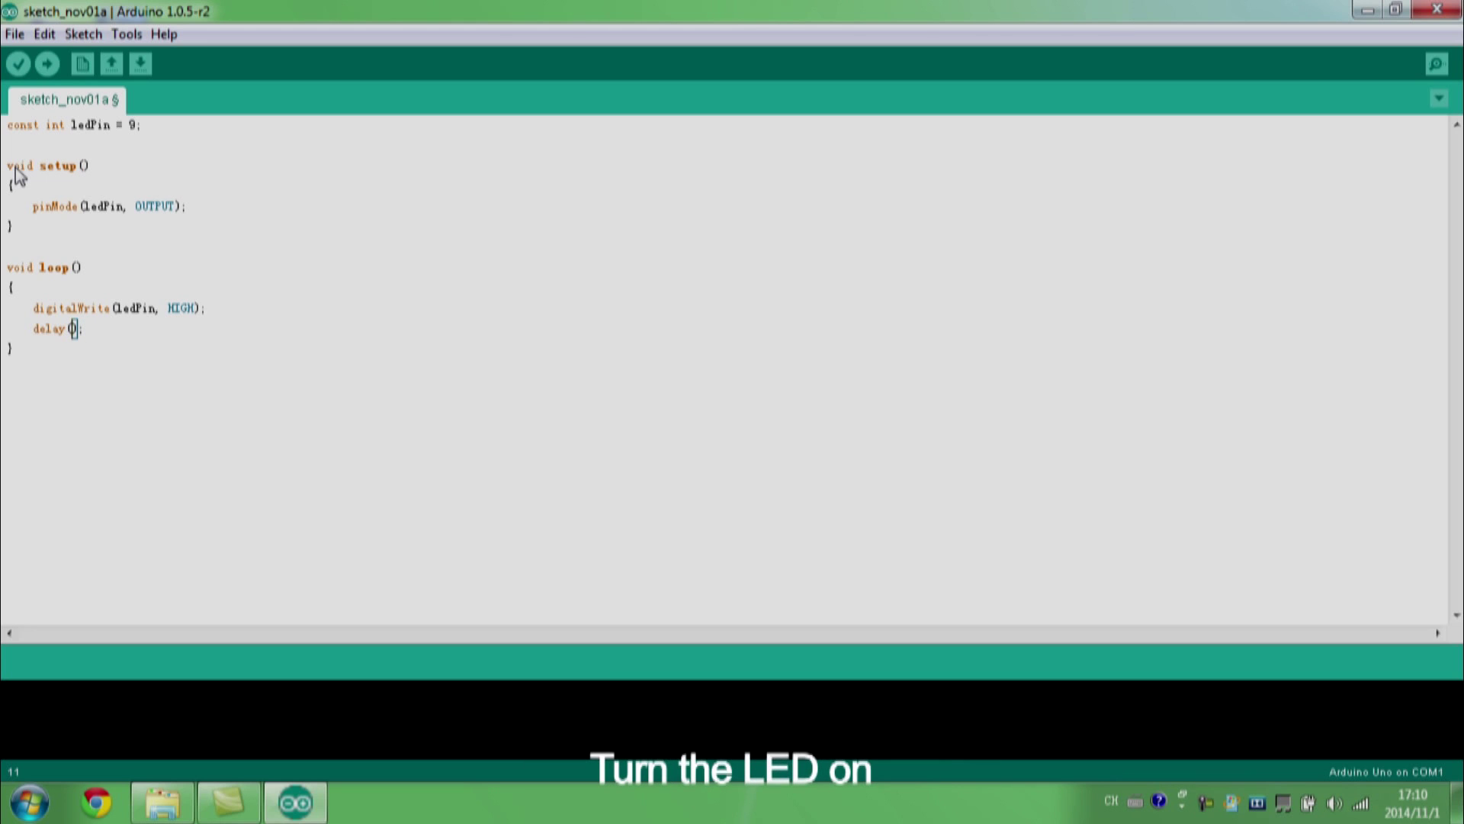
{"action": "type", "text": "500"}
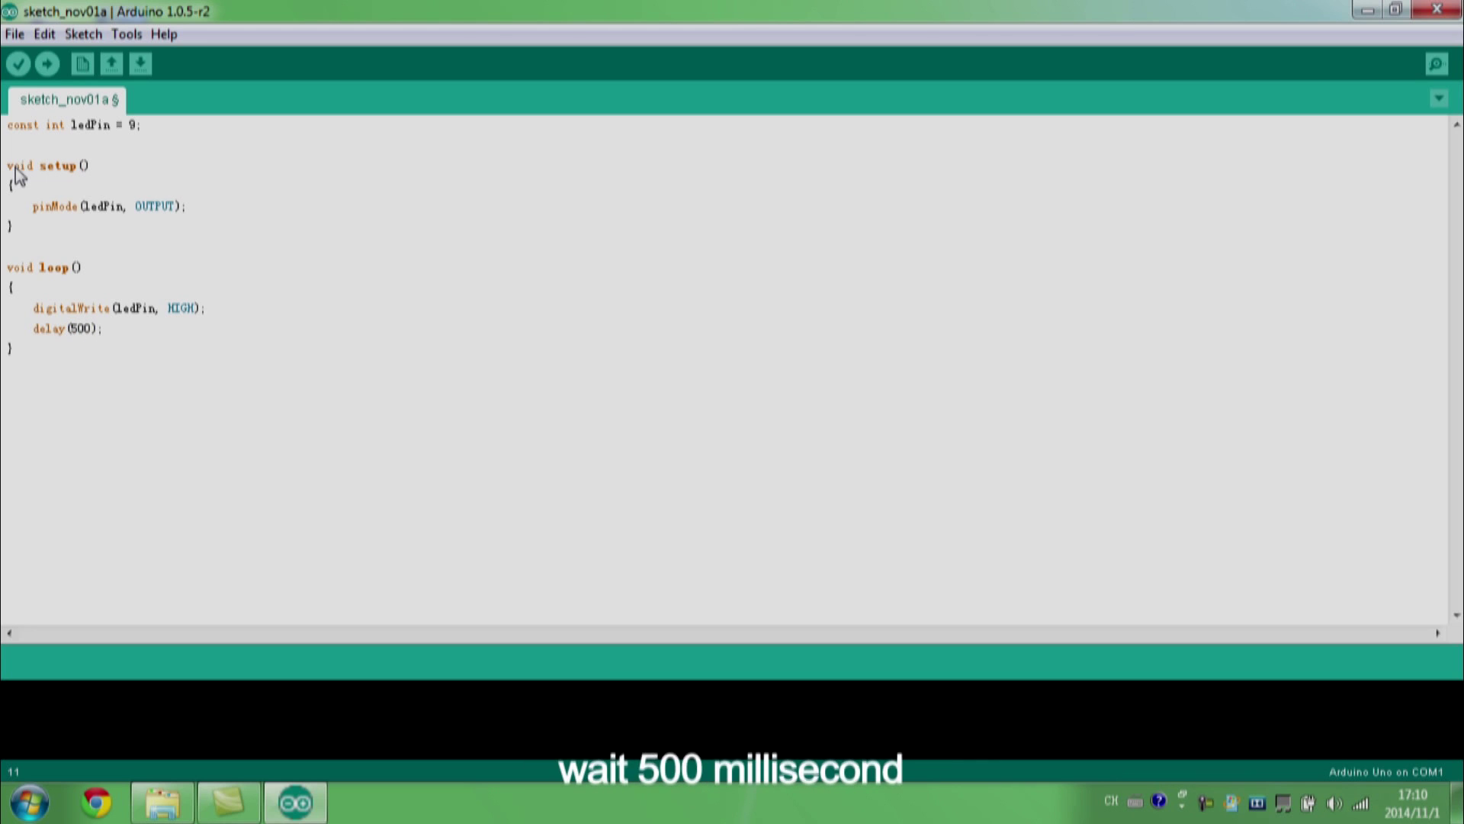
{"action": "key", "text": "Right"}
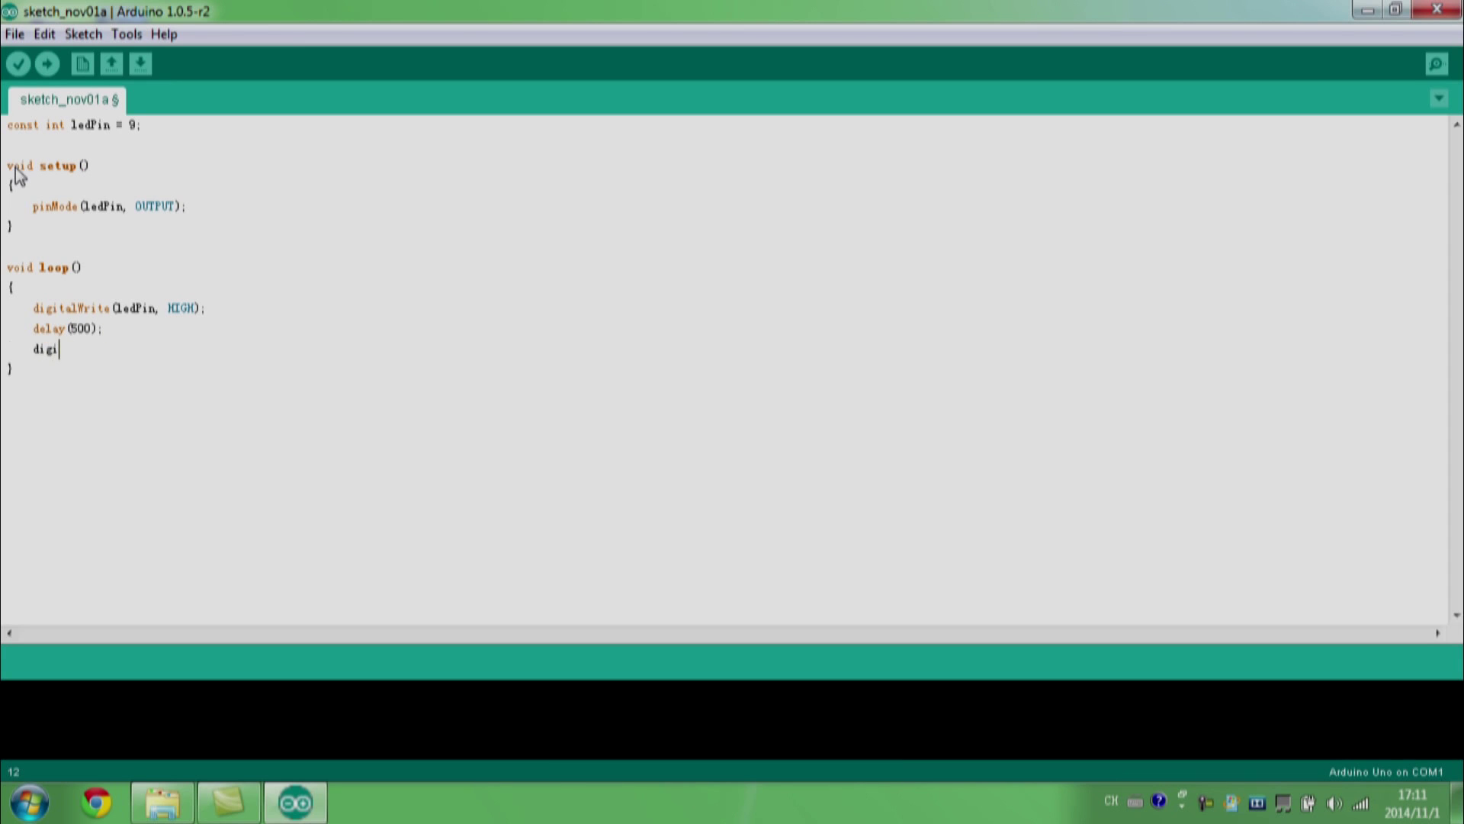
{"action": "key", "text": "Caps_Lock"}
{"action": "type", "text": "W"}
{"action": "key", "text": "Caps_Lock"}
{"action": "type", "text": "e();"}
{"action": "key", "text": "Left"}
{"action": "key", "text": "Left"}
{"action": "type", "text": "led"}
{"action": "key", "text": "Caps_Lock"}
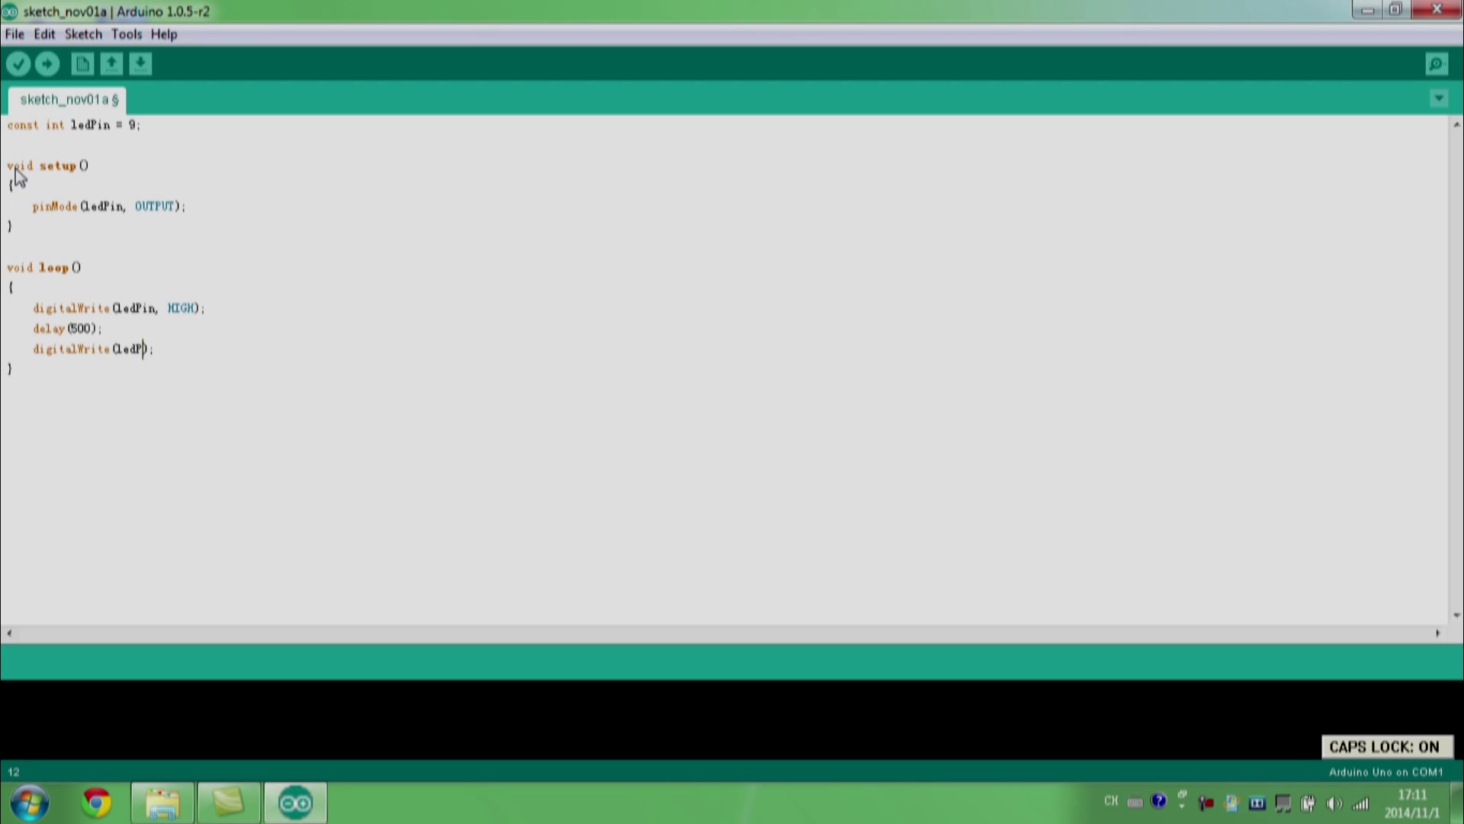
{"action": "type", "text": "in, "}
{"action": "type", "text": "LOW"}
{"action": "key", "text": "End"}
{"action": "key", "text": "Caps_Lock"}
{"action": "key", "text": "Return"}
{"action": "type", "text": "delay();"}
{"action": "key", "text": "Left"}
{"action": "key", "text": "Left"}
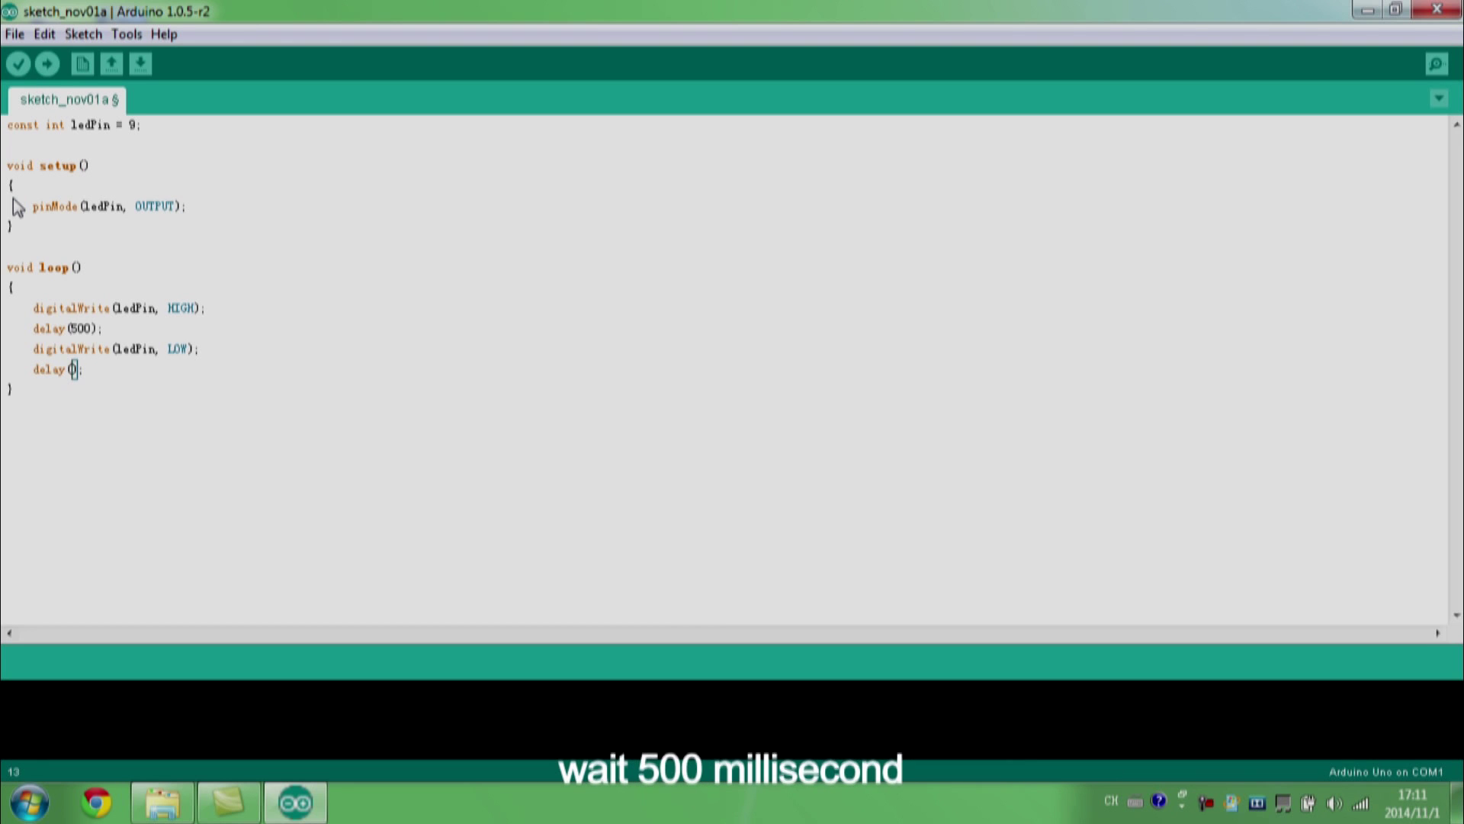
{"action": "type", "text": "500"}
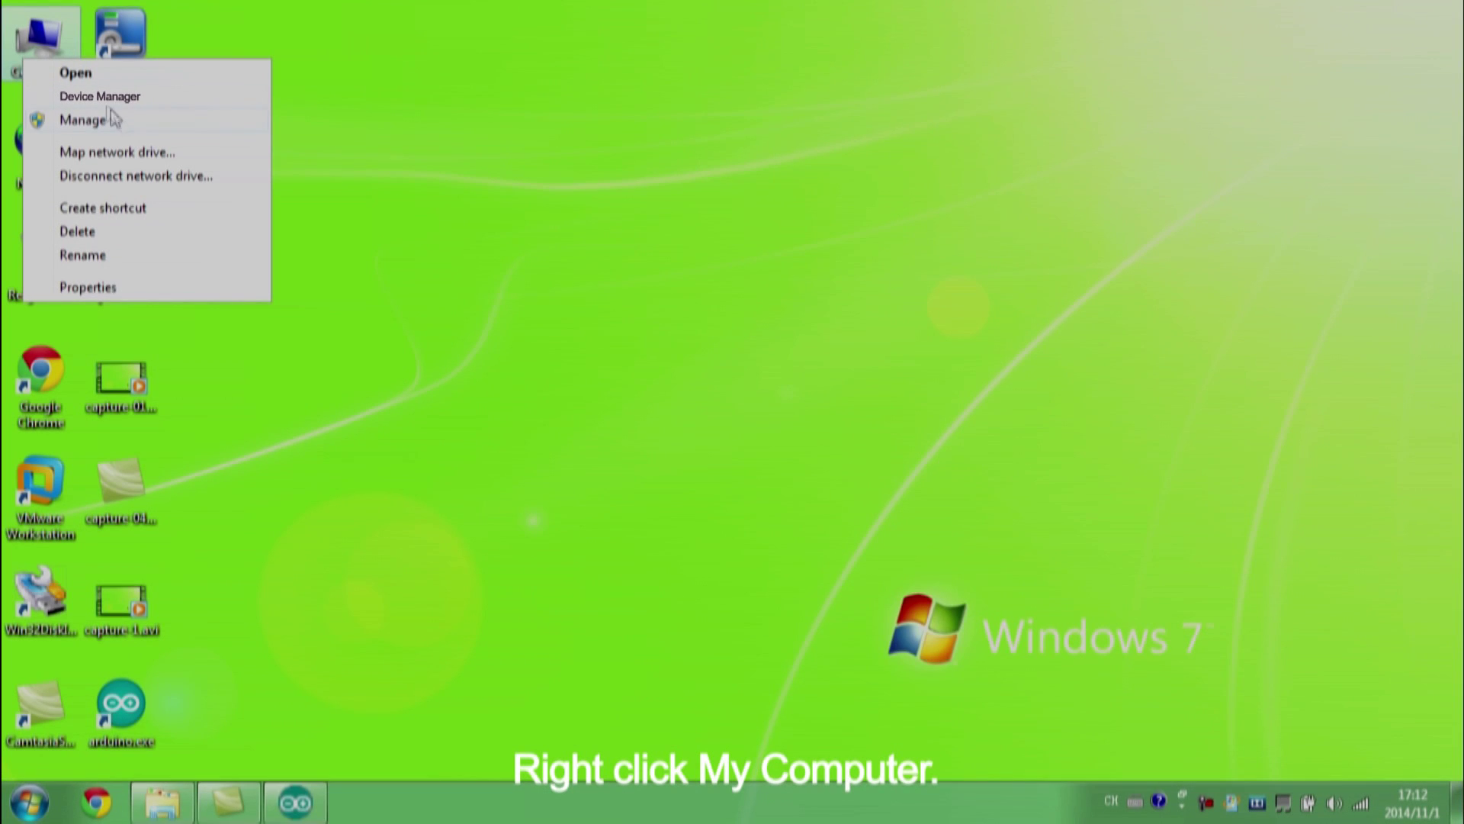
- Find the Arduino Uno on COM9 under Device Manager's Ports list, then return to the sketch
{"action": "left_click", "coordinate": [101, 96]}
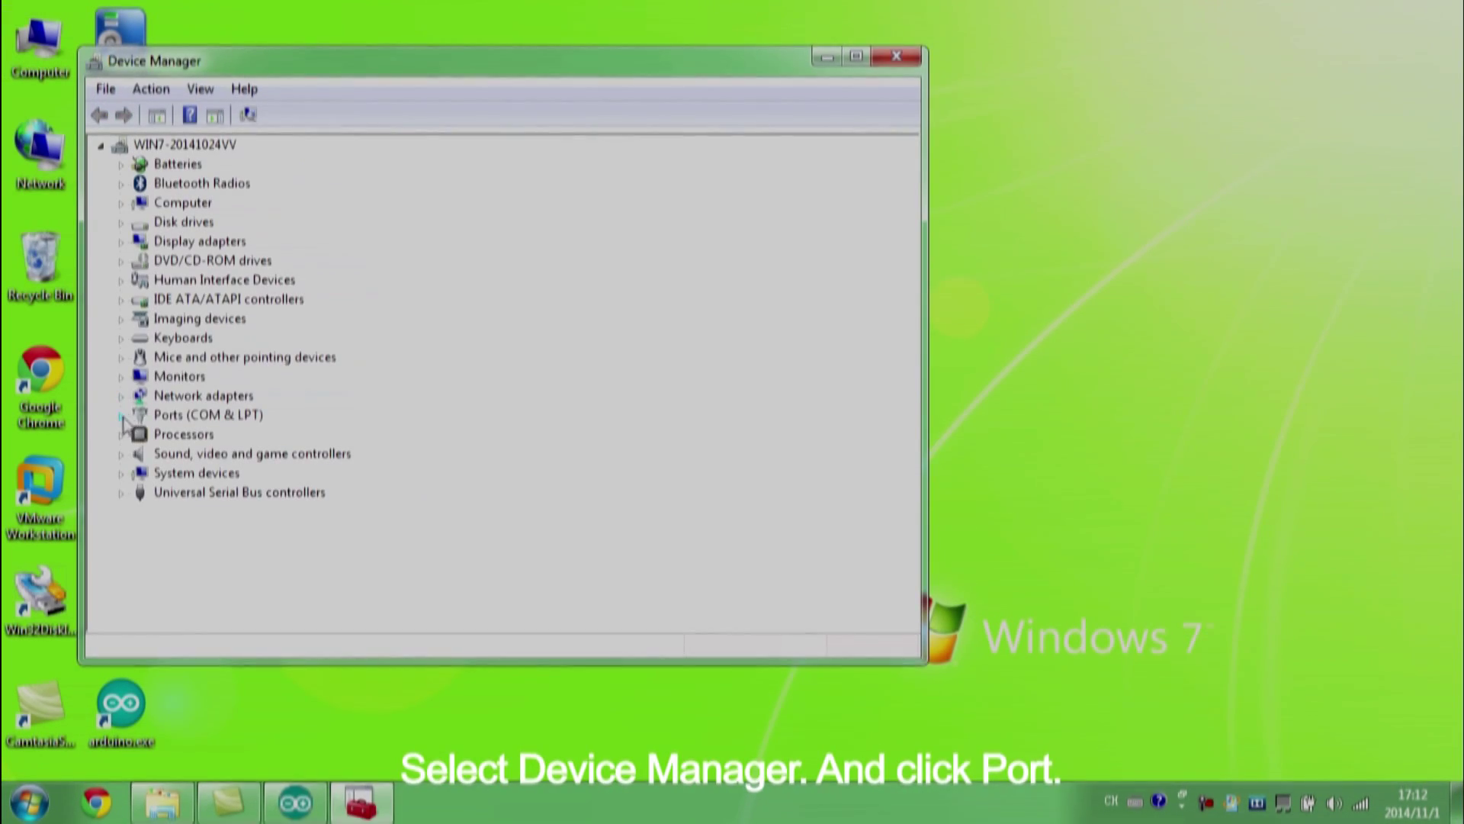
{"action": "left_click", "coordinate": [123, 416]}
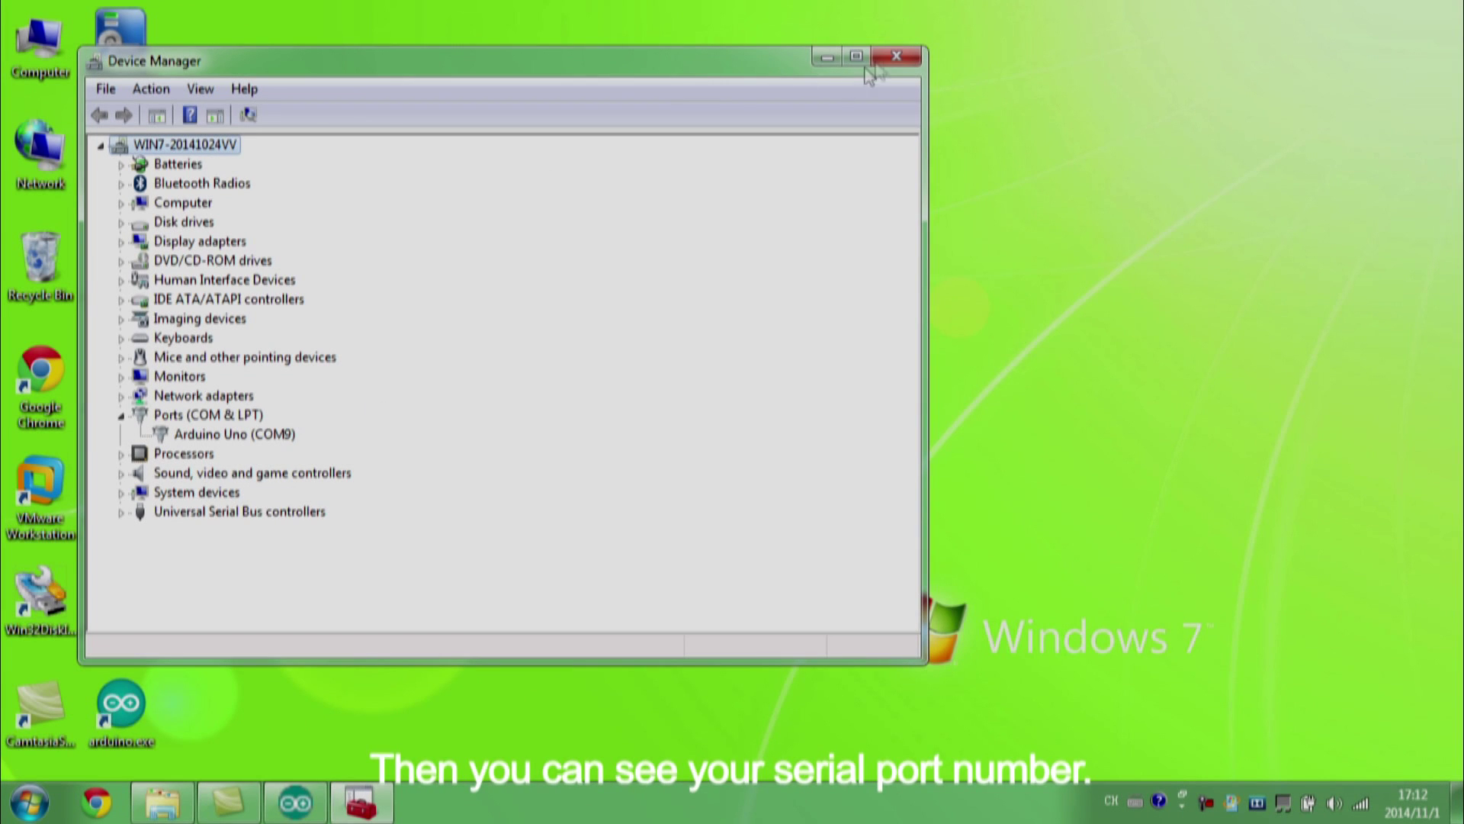
{"action": "left_click", "coordinate": [894, 60]}
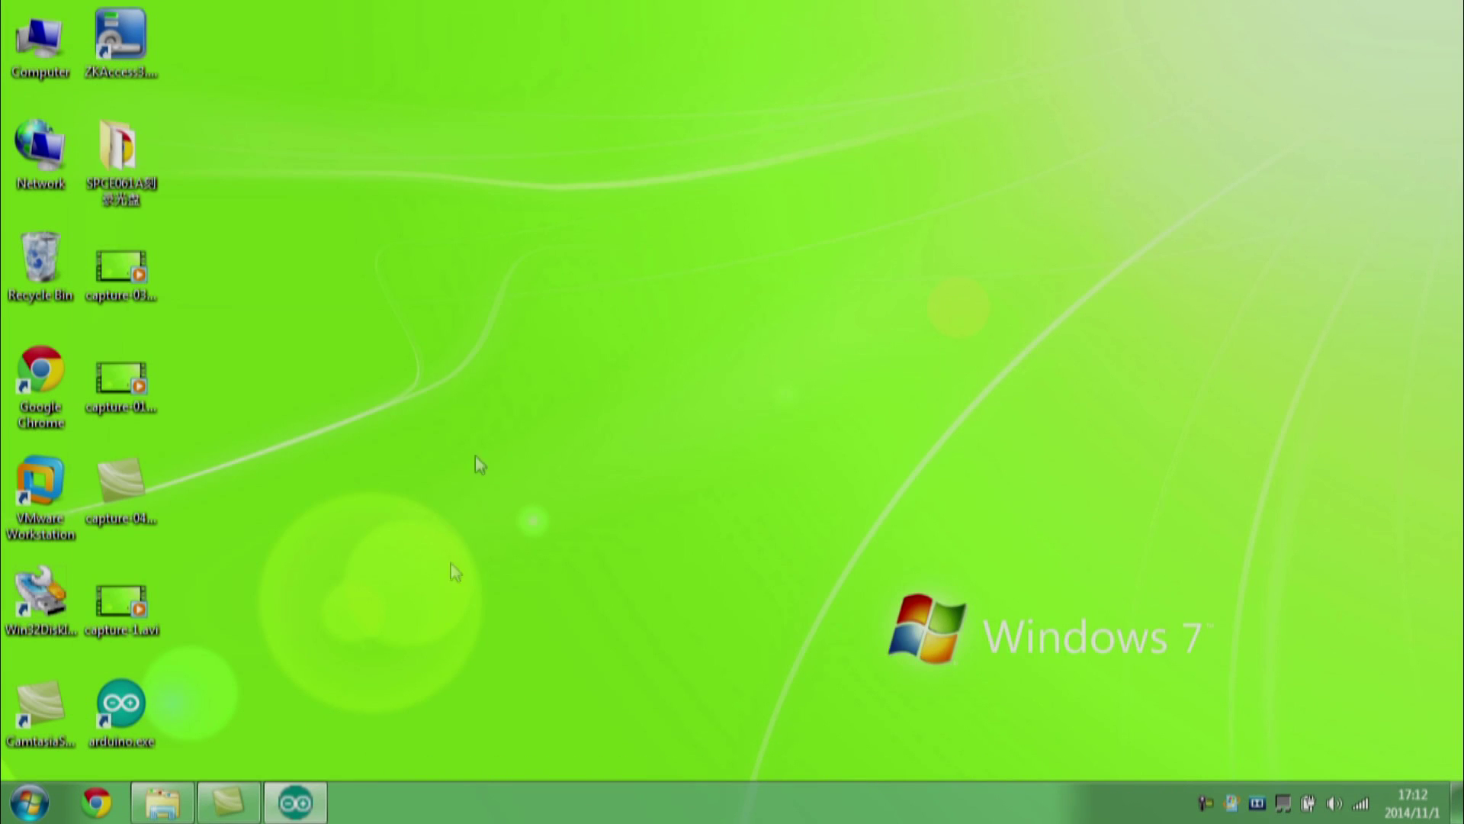
{"action": "left_click", "coordinate": [300, 804]}
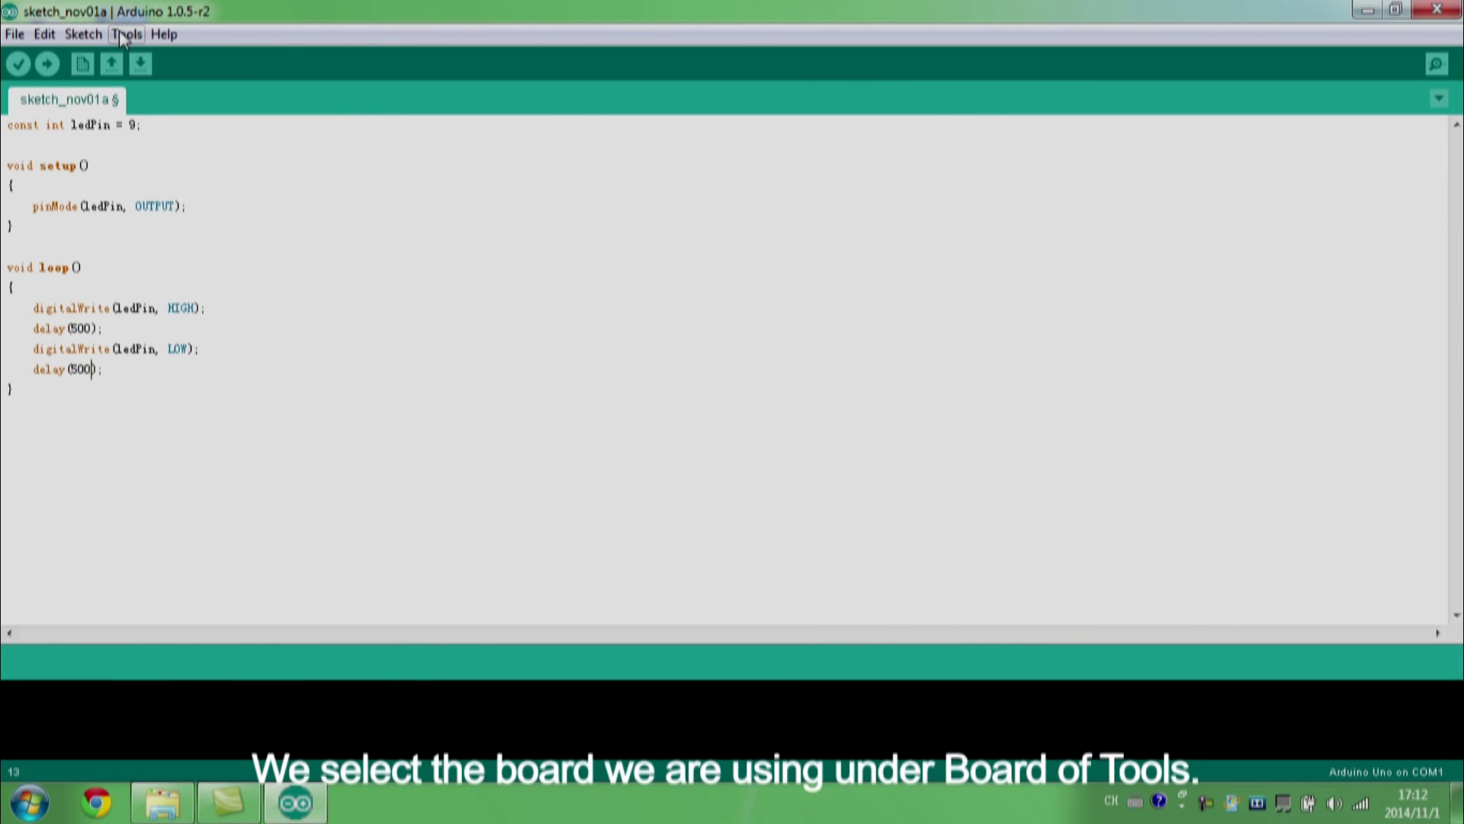
- Select COM9 under Tools > Serial Port and confirm it stays checked
{"action": "left_click", "coordinate": [122, 34]}
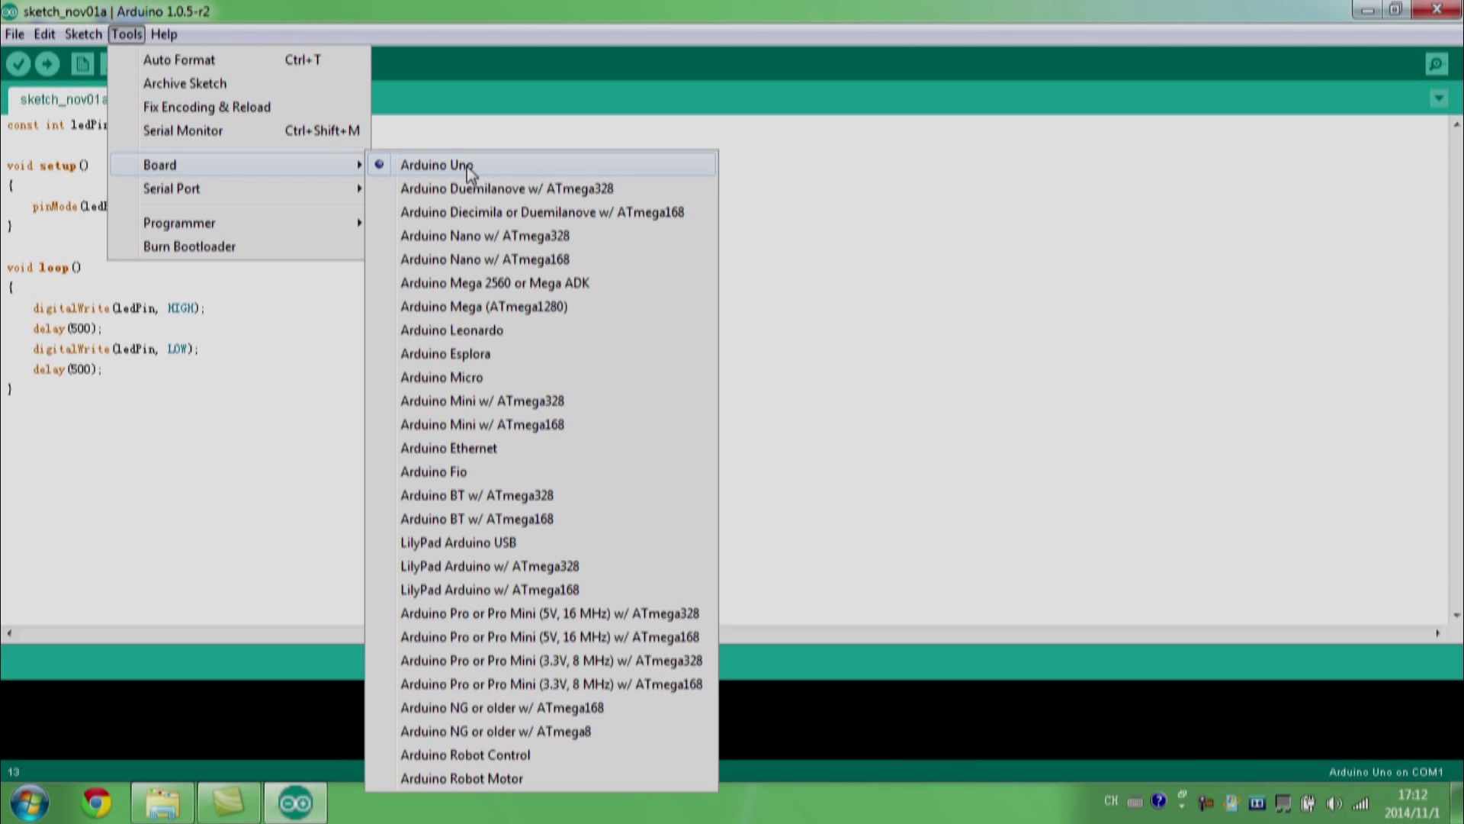
{"action": "mouse_move", "coordinate": [172, 189]}
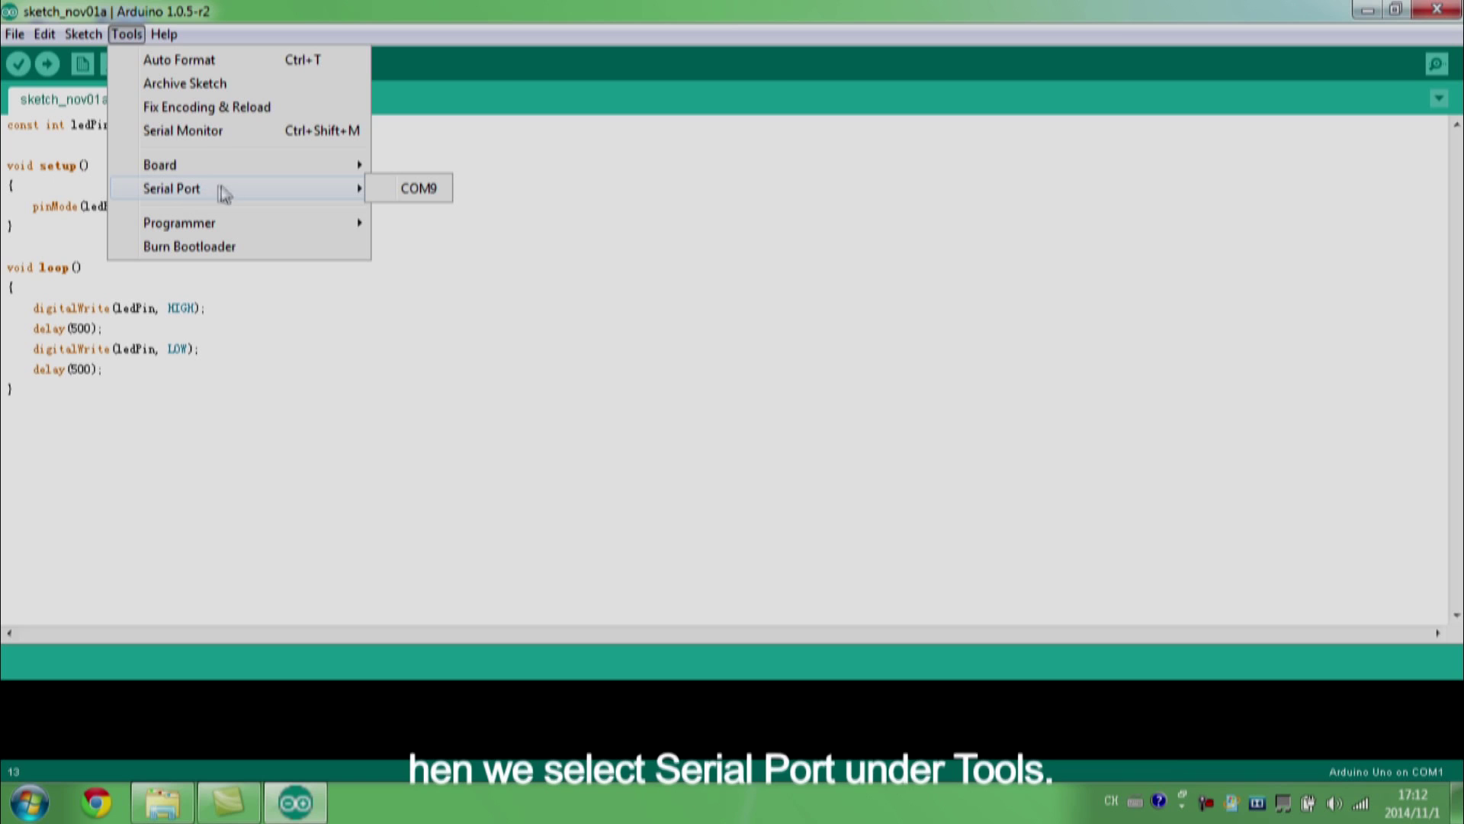
{"action": "left_click", "coordinate": [419, 188]}
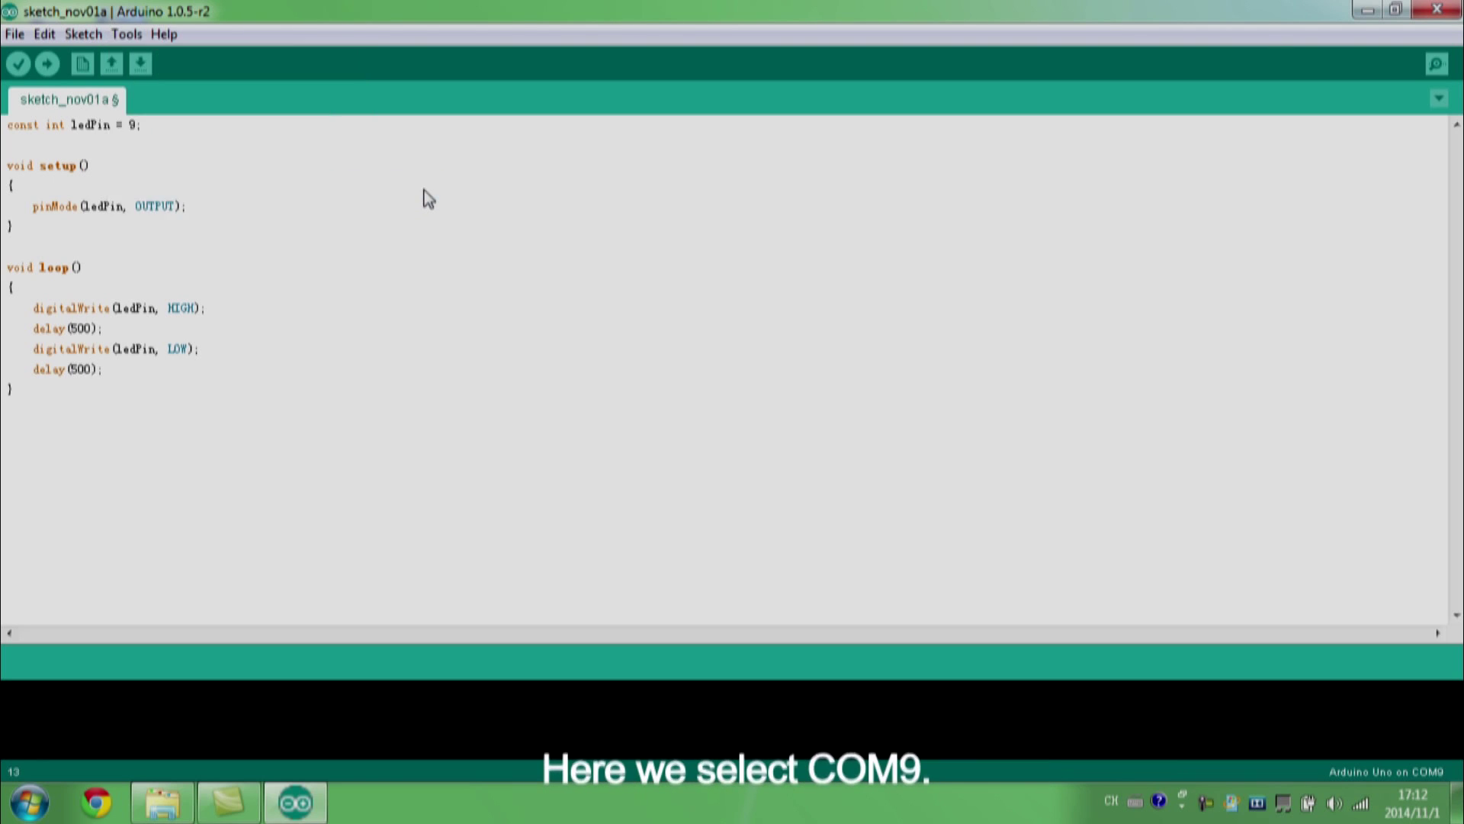
{"action": "left_click", "coordinate": [114, 43]}
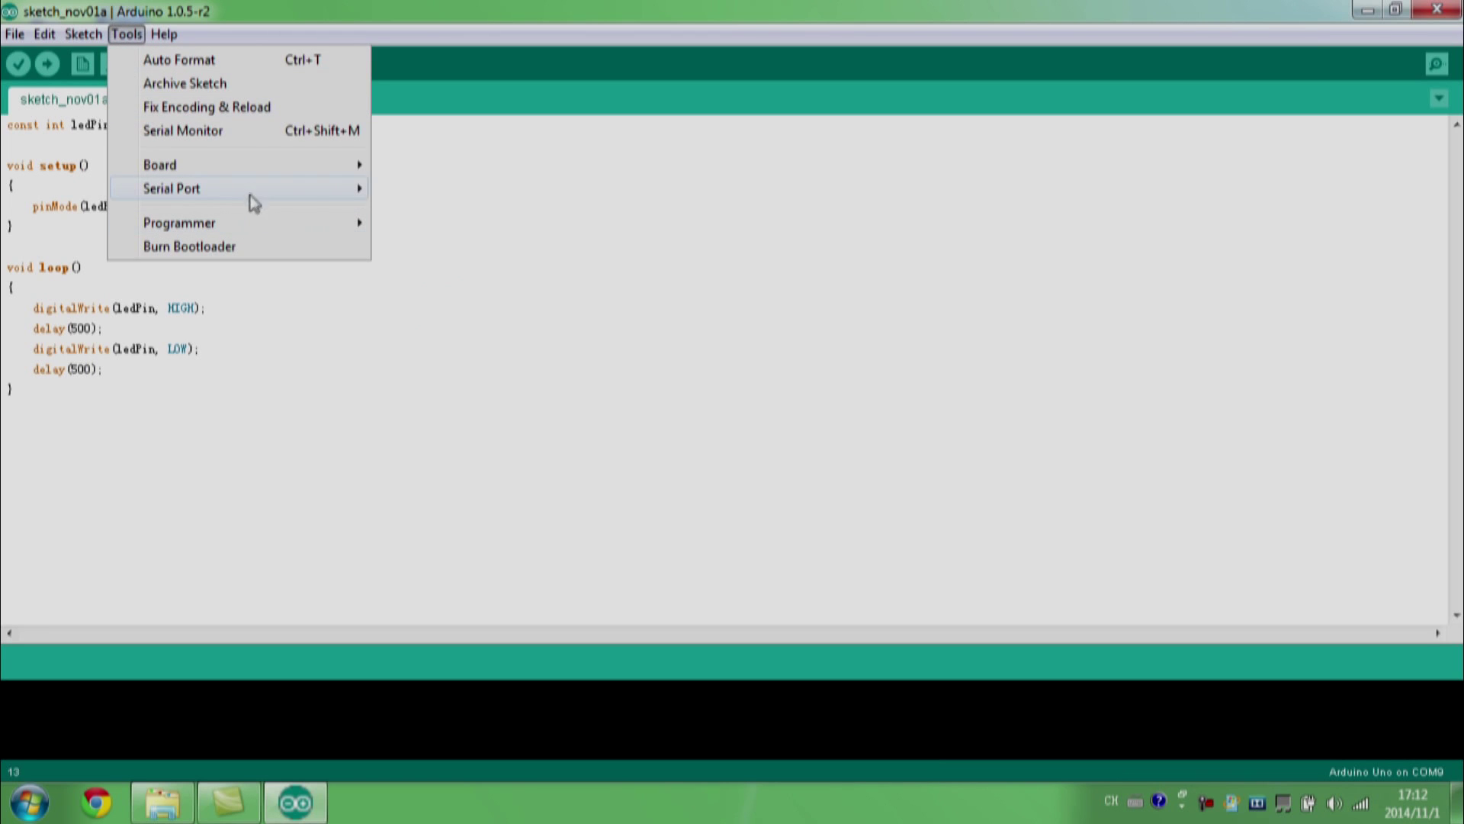
{"action": "mouse_move", "coordinate": [171, 189]}
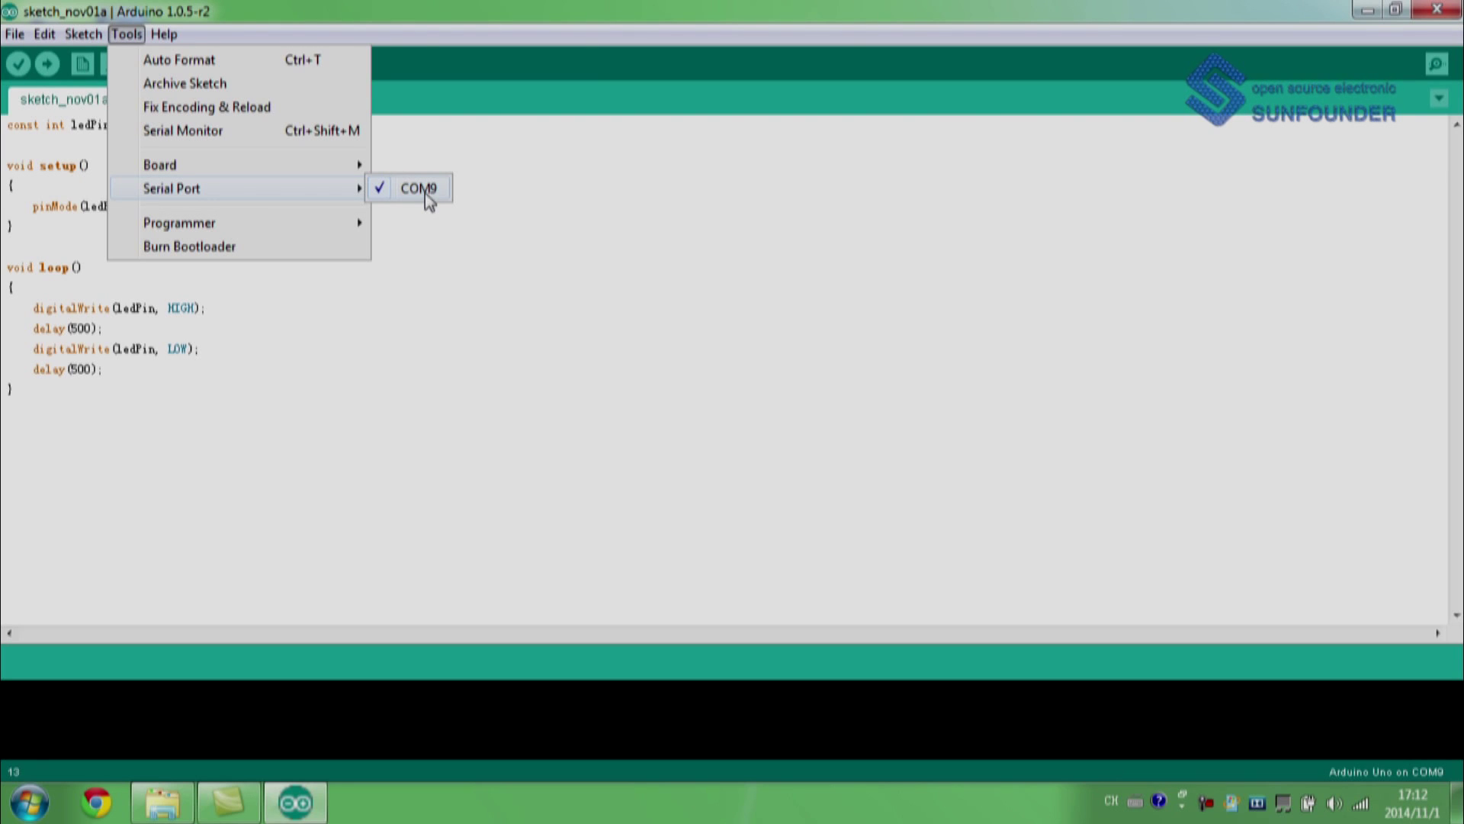
{"action": "left_click", "coordinate": [424, 193]}
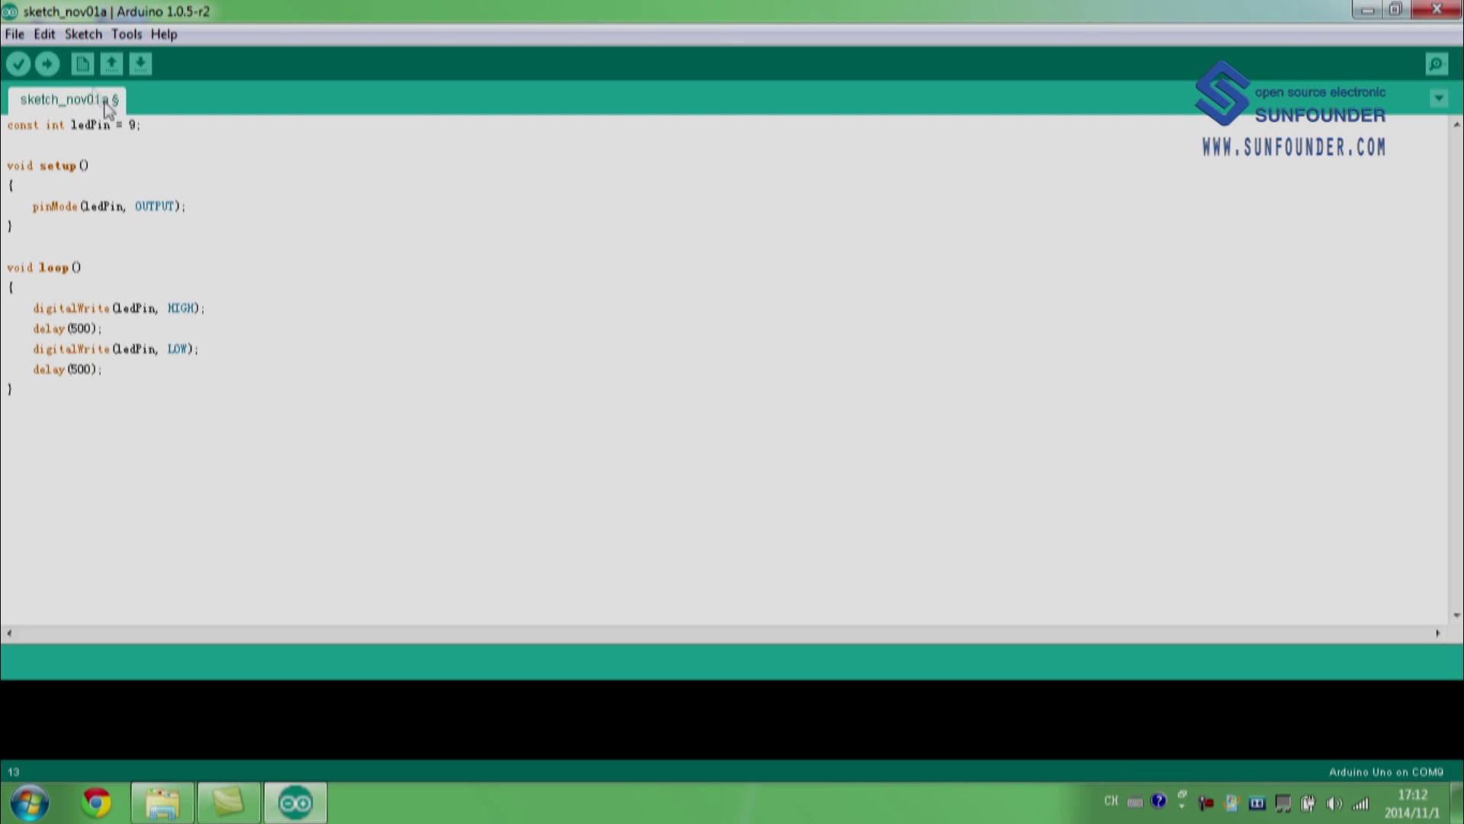
- Verify the blink sketch, which compiles to a 1,076-byte binary
{"action": "left_click", "coordinate": [18, 65]}
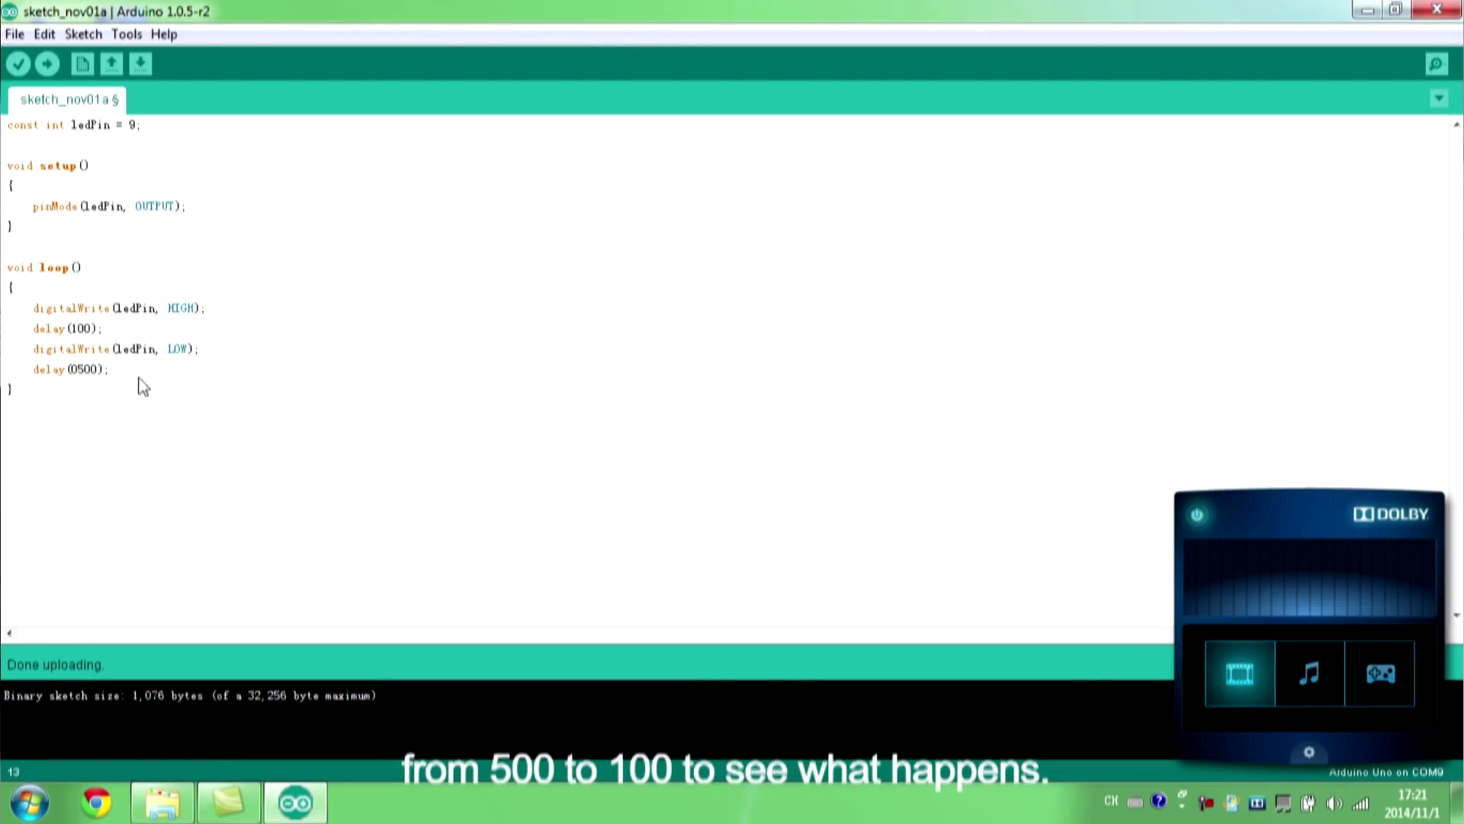
{"action": "type", "text": "1"}
- Finish changing the second delay to 100 and upload the revised sketch to the Uno
{"action": "key", "text": "ctrl+r"}
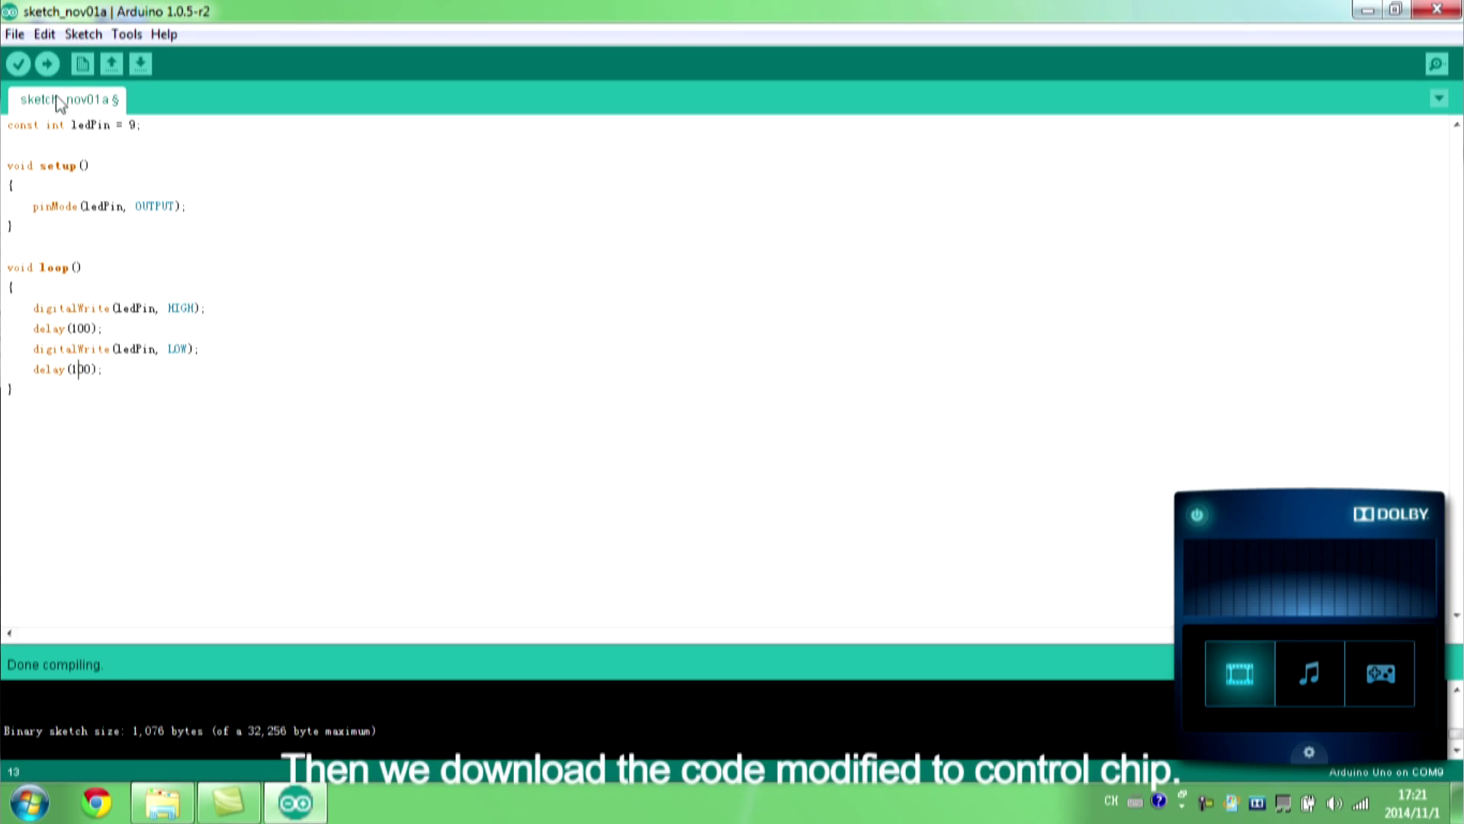
{"action": "left_click", "coordinate": [47, 65]}
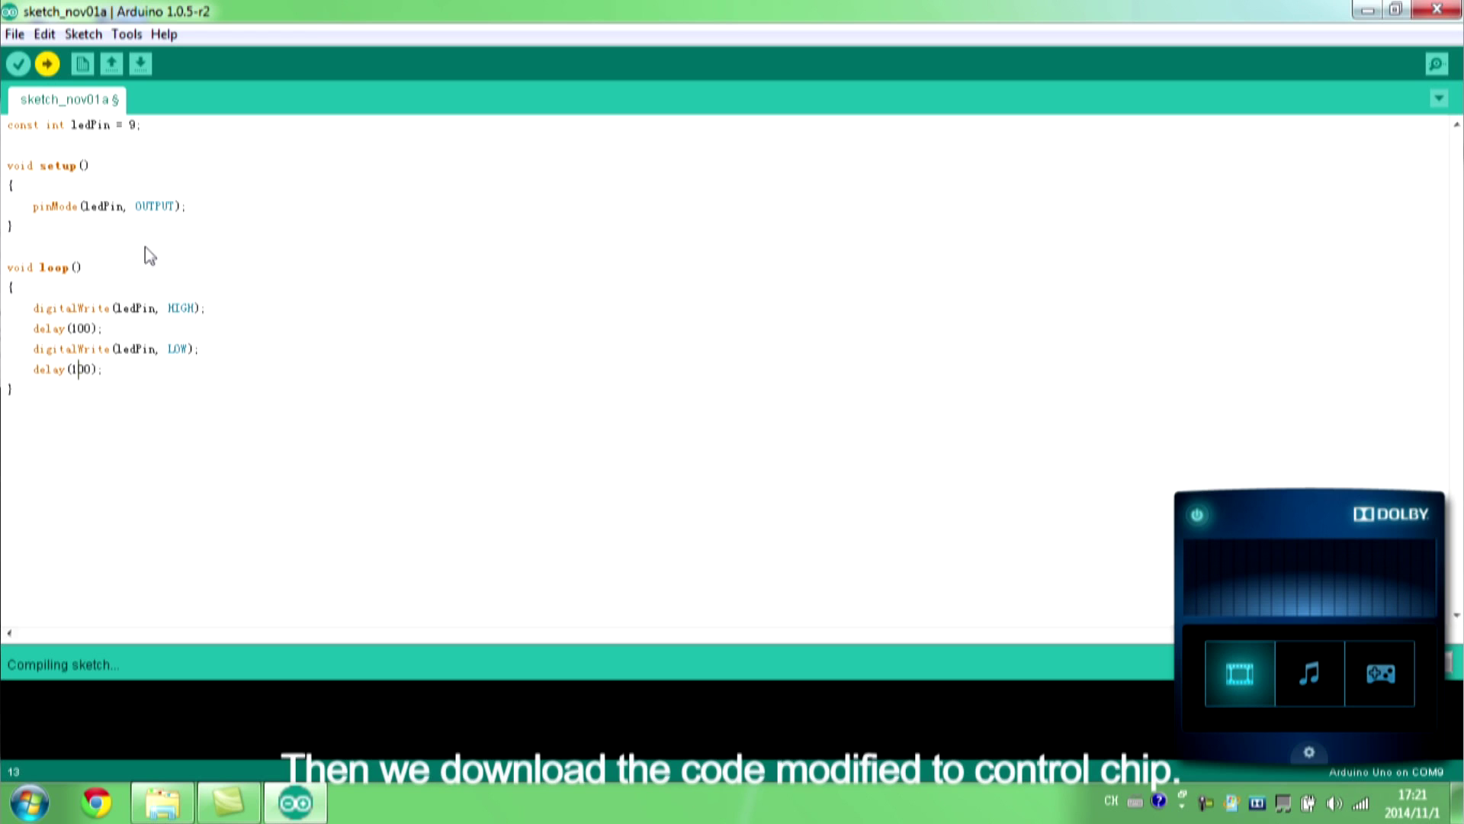